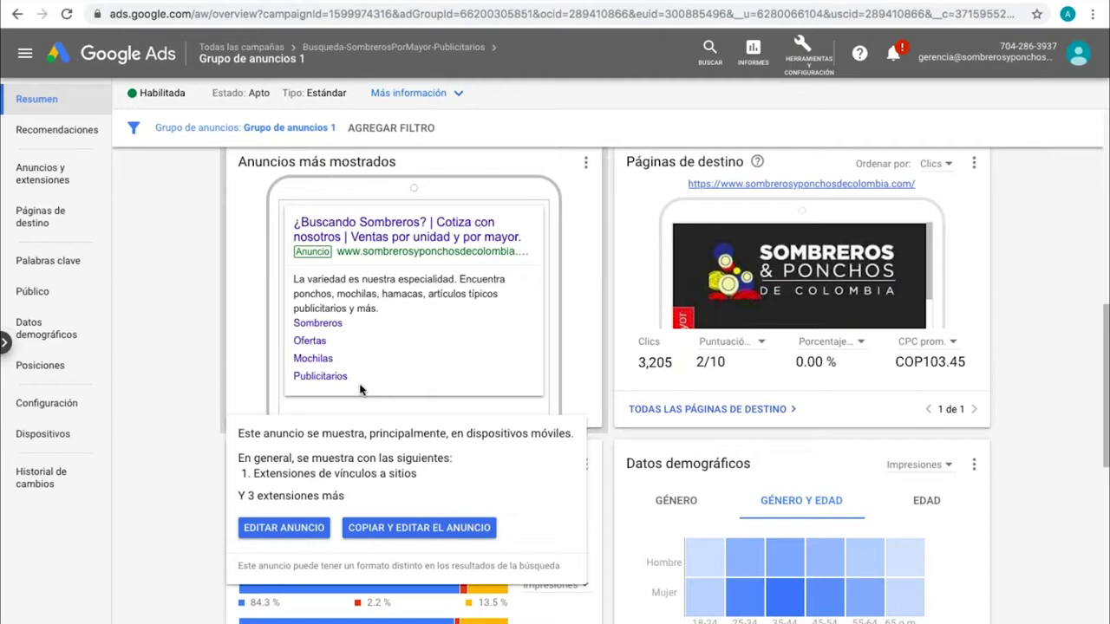
# - Go to the campaigns list of the whole account and start creating a new campaign
pyautogui.click(107, 61)
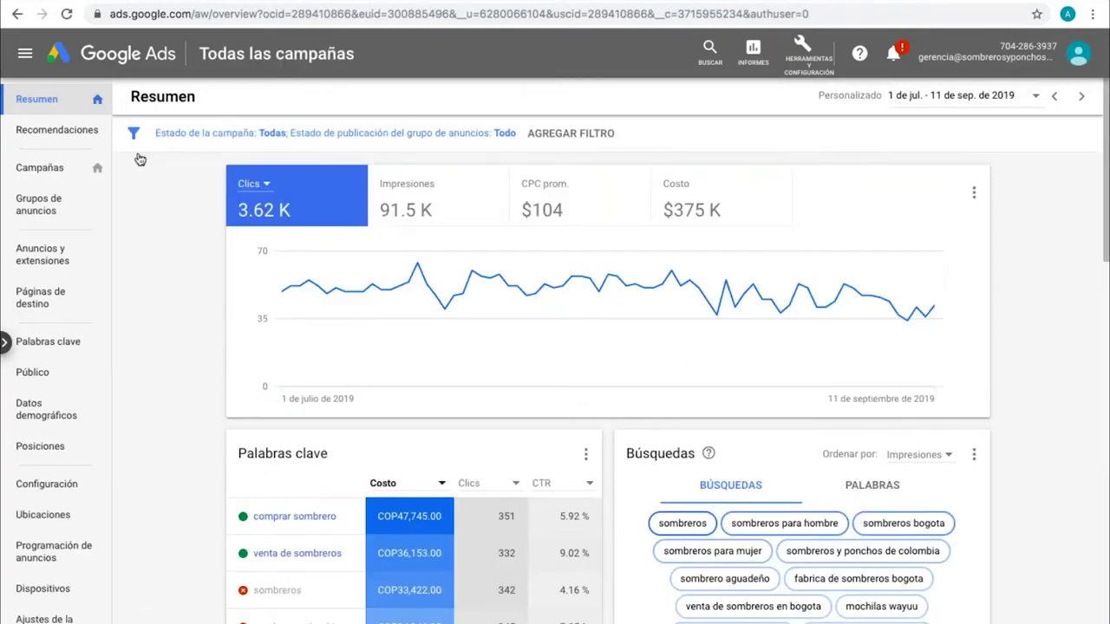
pyautogui.click(56, 178)
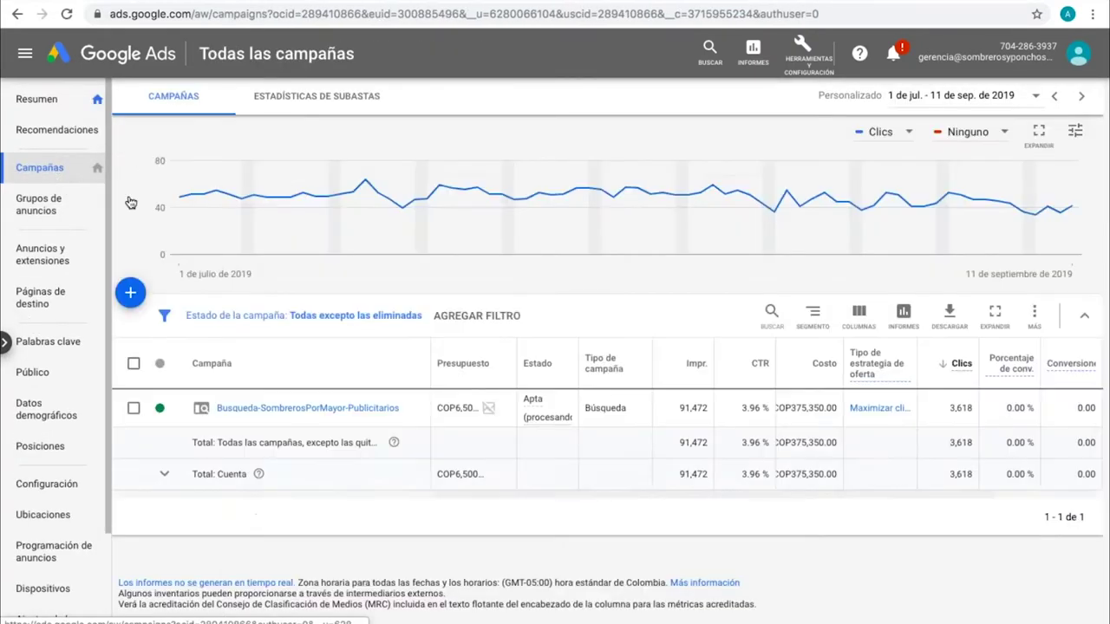
pyautogui.click(136, 298)
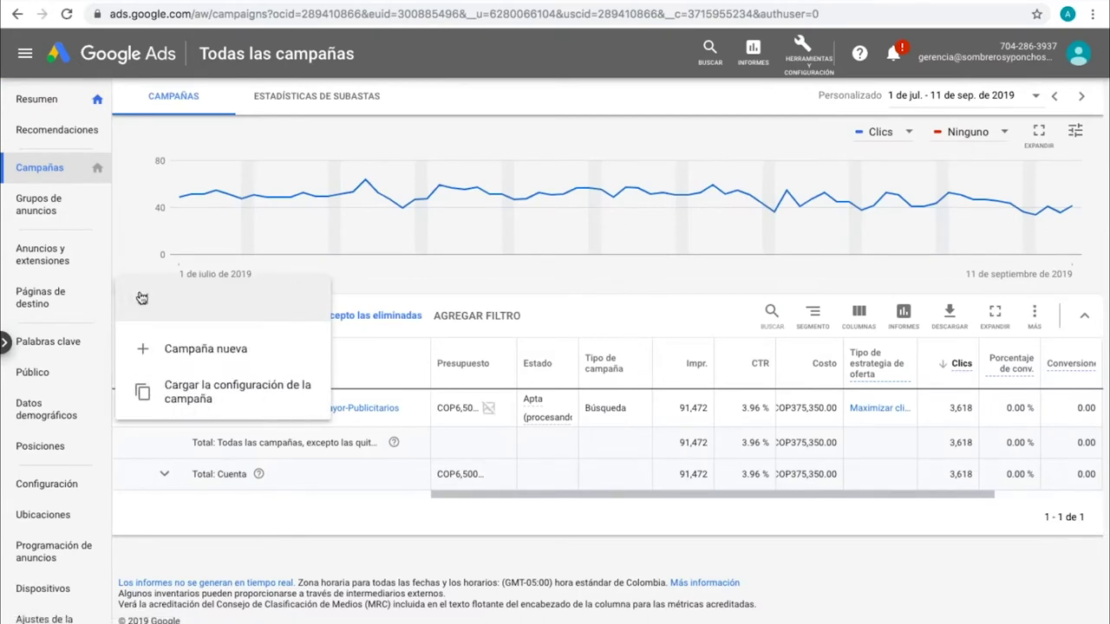
pyautogui.click(194, 346)
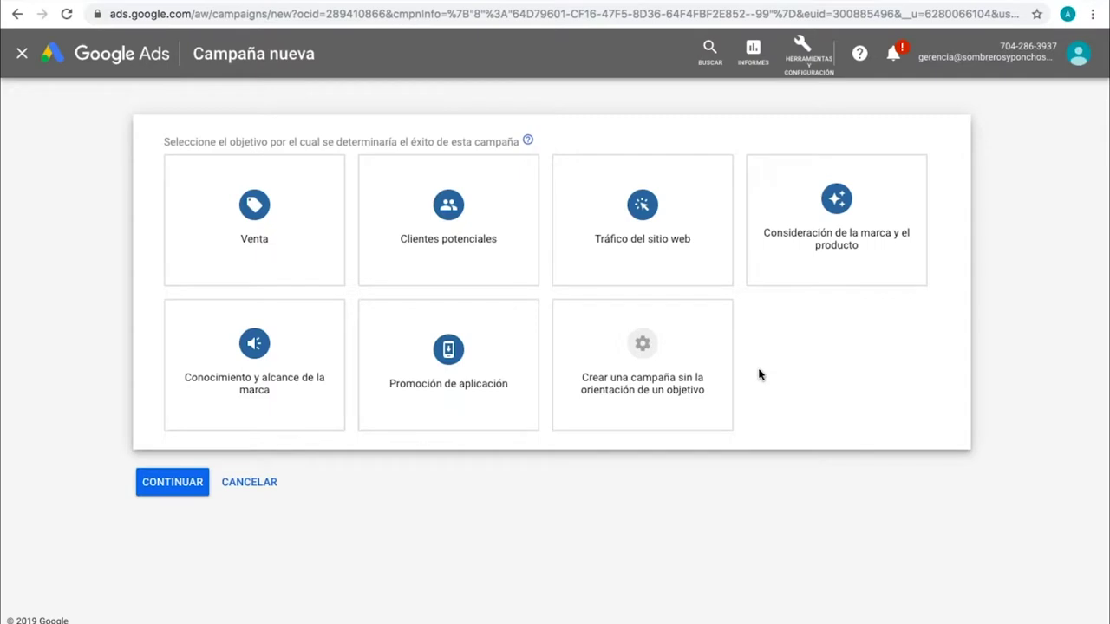
# - Choose to create the campaign without goal guidance and select Búsqueda as the campaign type
pyautogui.click(720, 373)
pyautogui.click(650, 383)
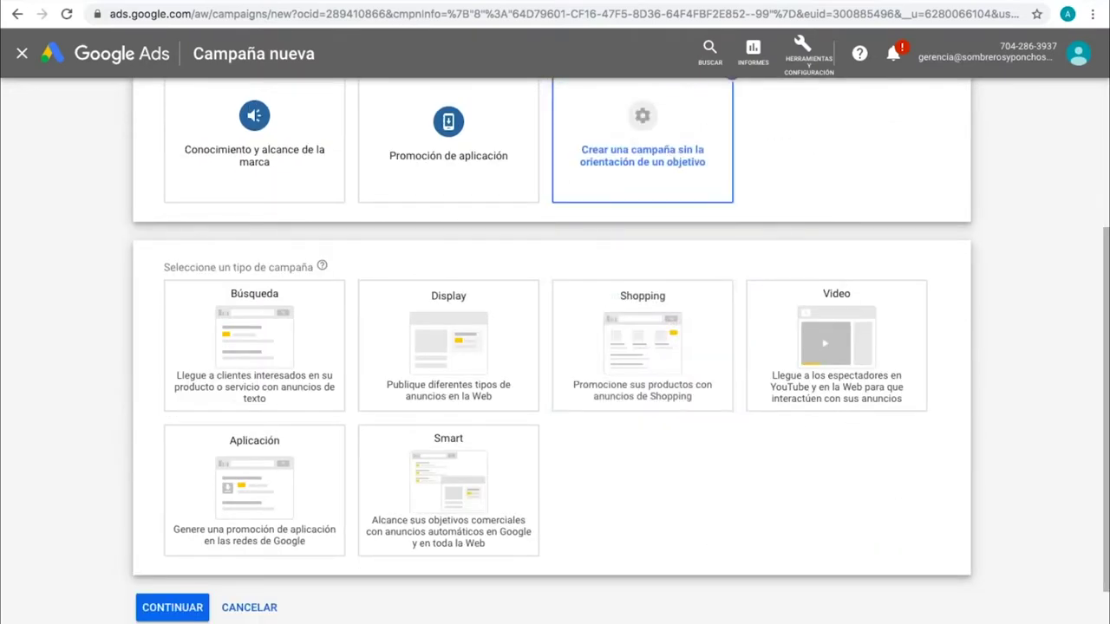
pyautogui.scroll(-1, 555, 347)
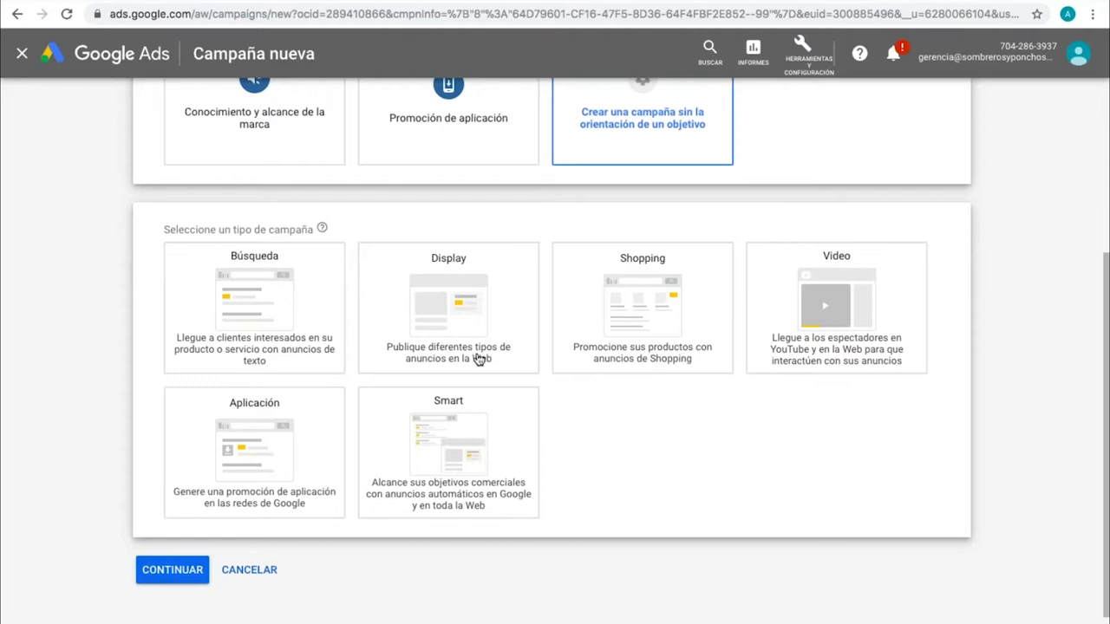
pyautogui.click(342, 325)
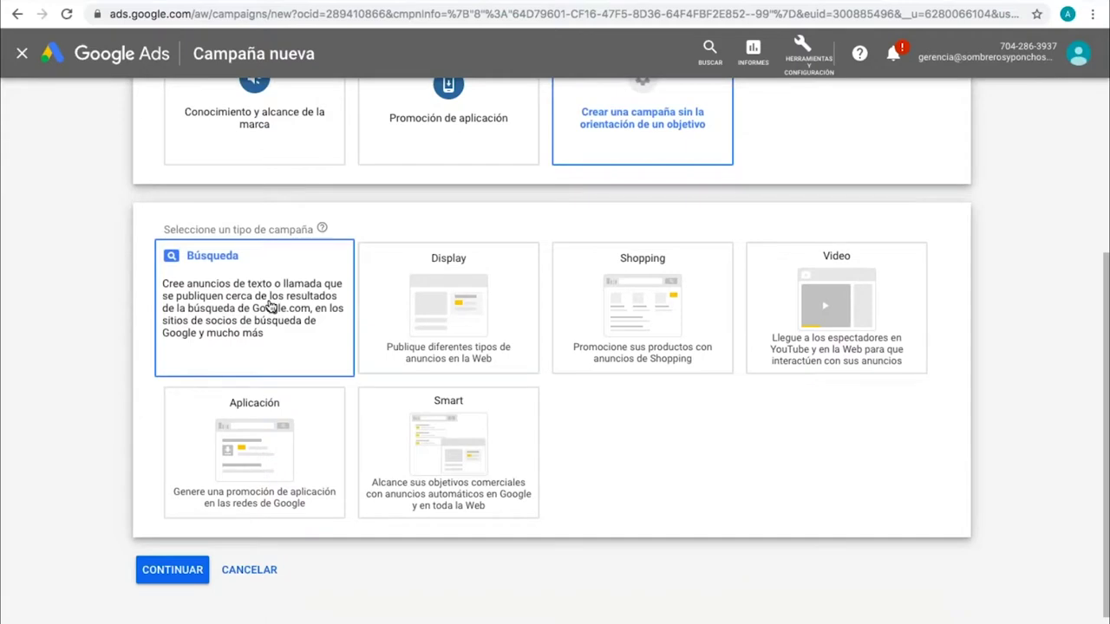
# - Select Visitas al sitio web as the result wanted from the campaign and activate its business website field
pyautogui.scroll(-2, 272, 306)
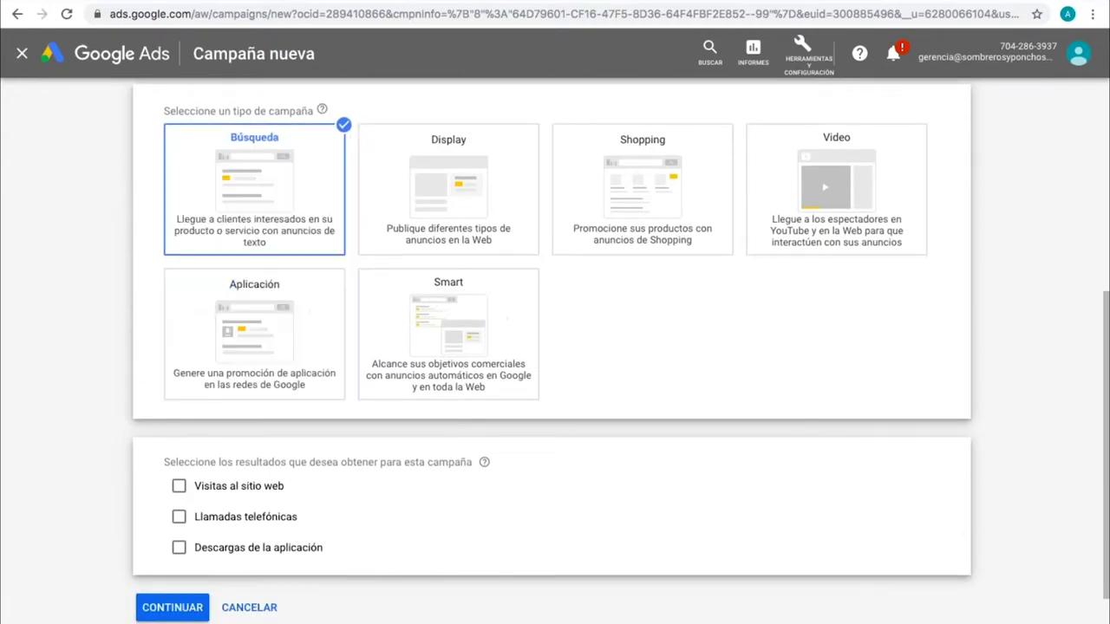
pyautogui.scroll(-1, 555, 346)
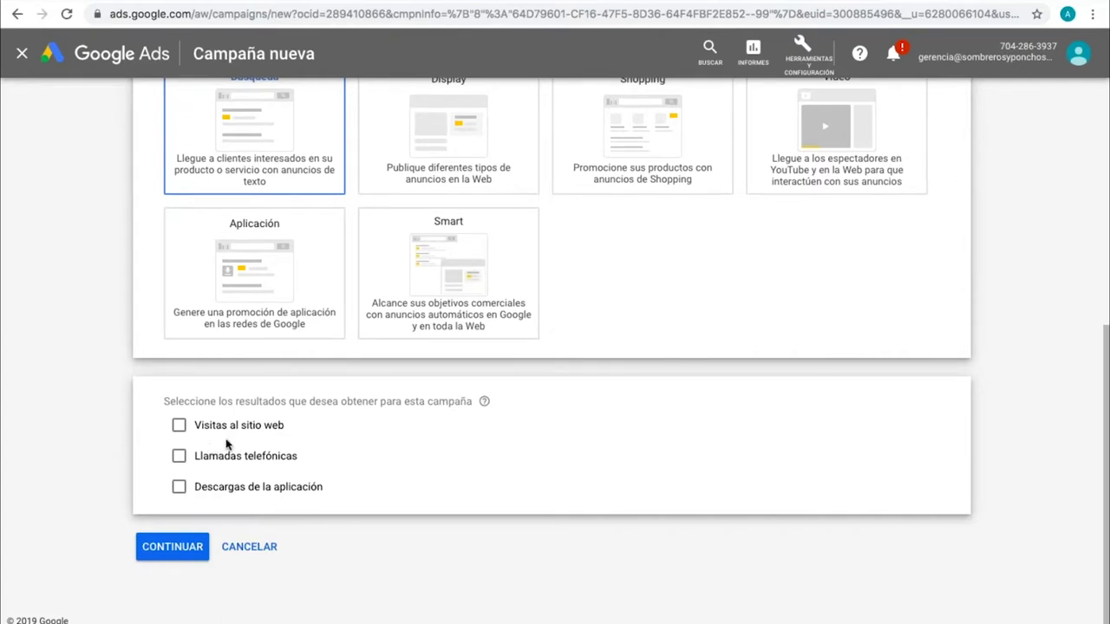
pyautogui.click(196, 427)
pyautogui.click(320, 458)
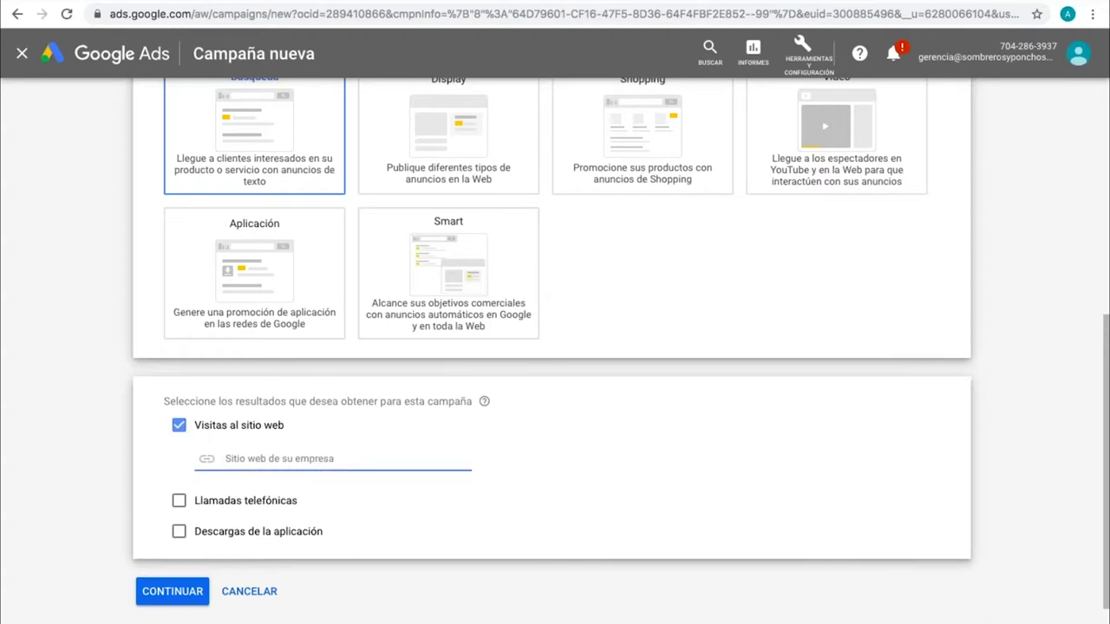
# - Open sombrerosyponchosdecolombia.com in a new browser tab and dismiss the sign-up popup
pyautogui.hotkey('ctrl', 't')
pyautogui.write('som')
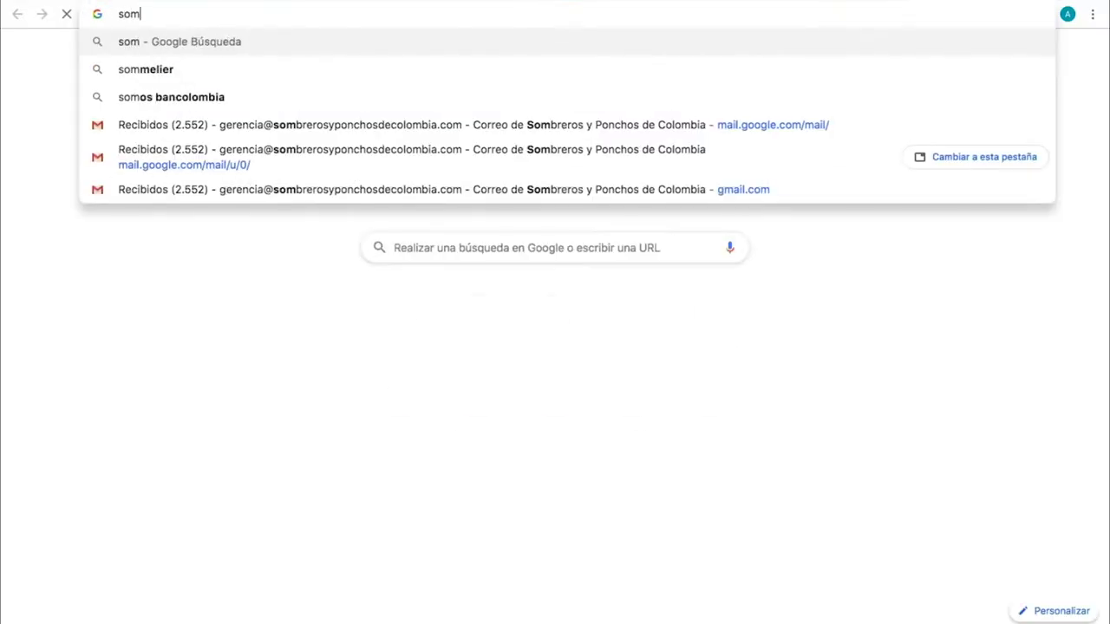
pyautogui.write('breros')
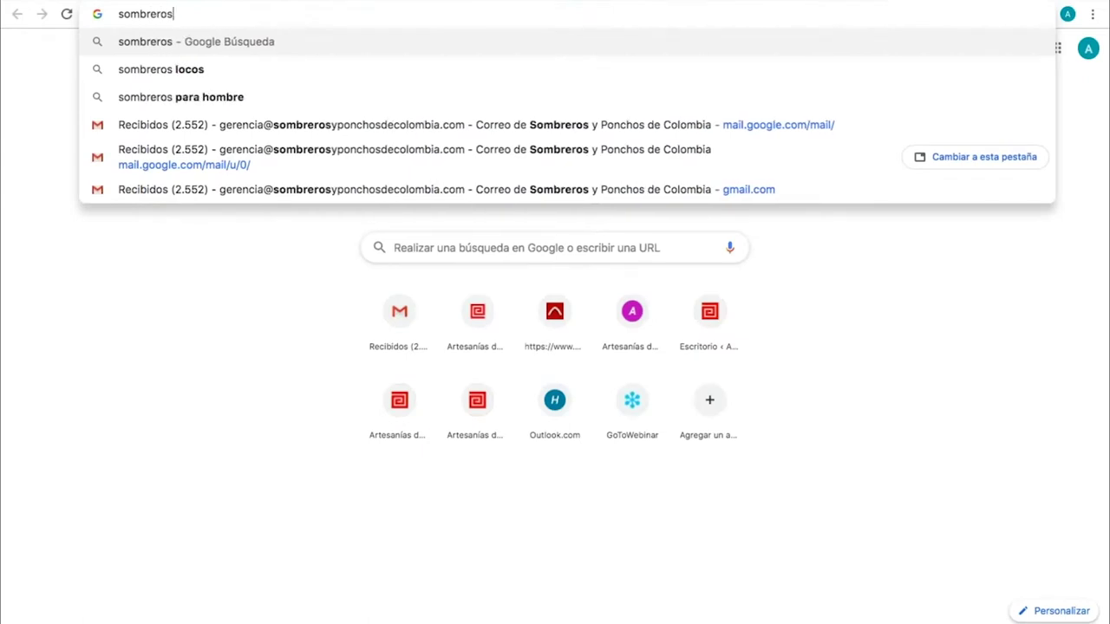
pyautogui.write('yponchos')
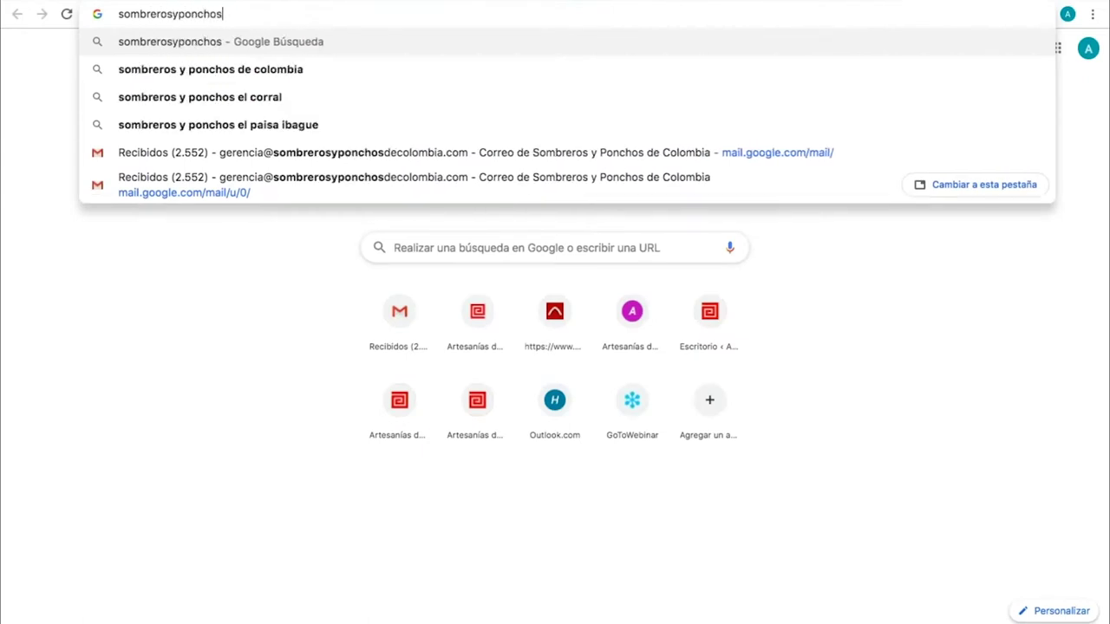
pyautogui.write('decolombia.')
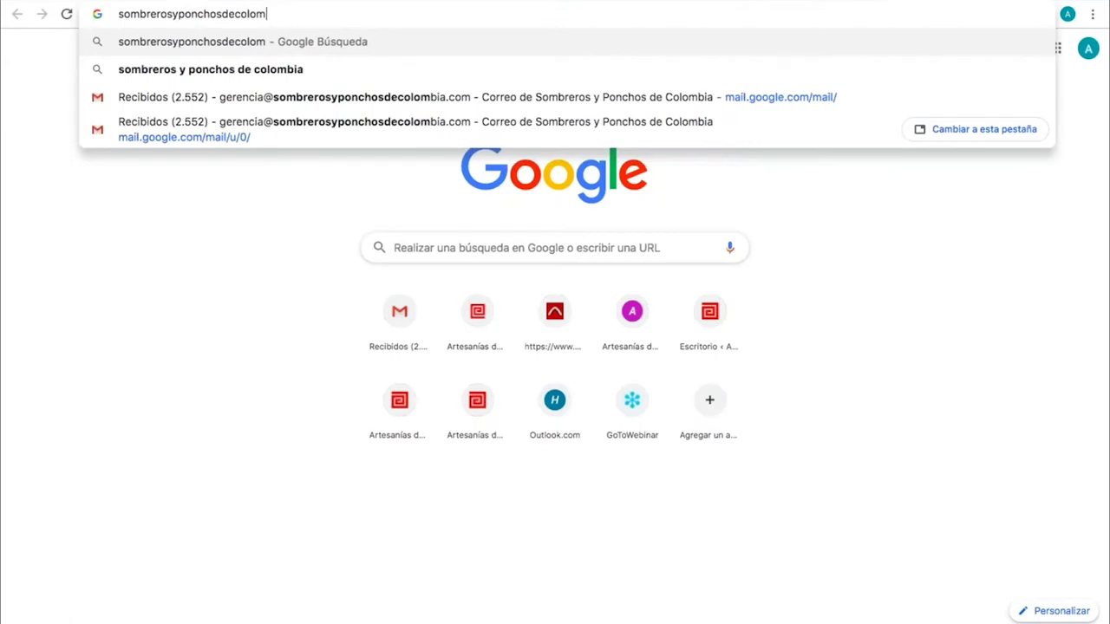
pyautogui.write('com')
pyautogui.press('Return')
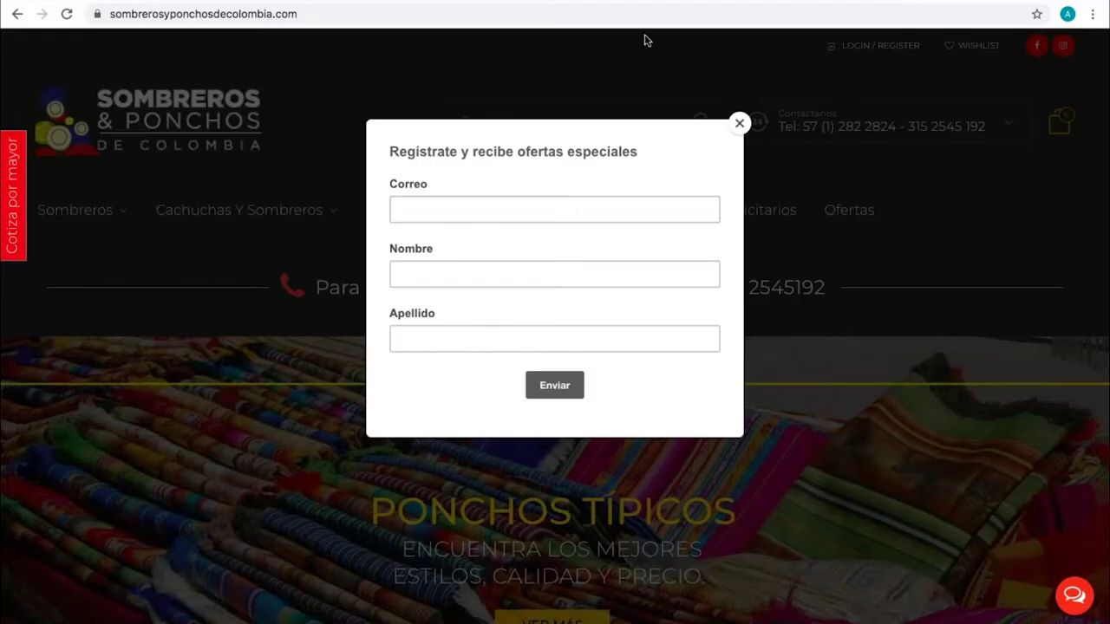
pyautogui.click(740, 122)
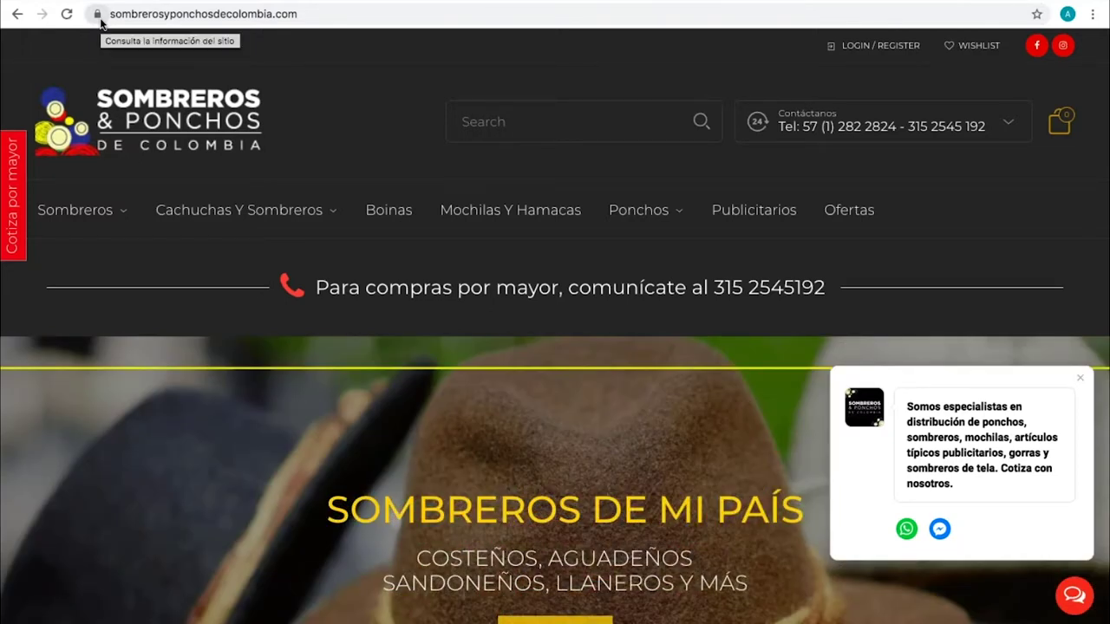
pyautogui.click(337, 18)
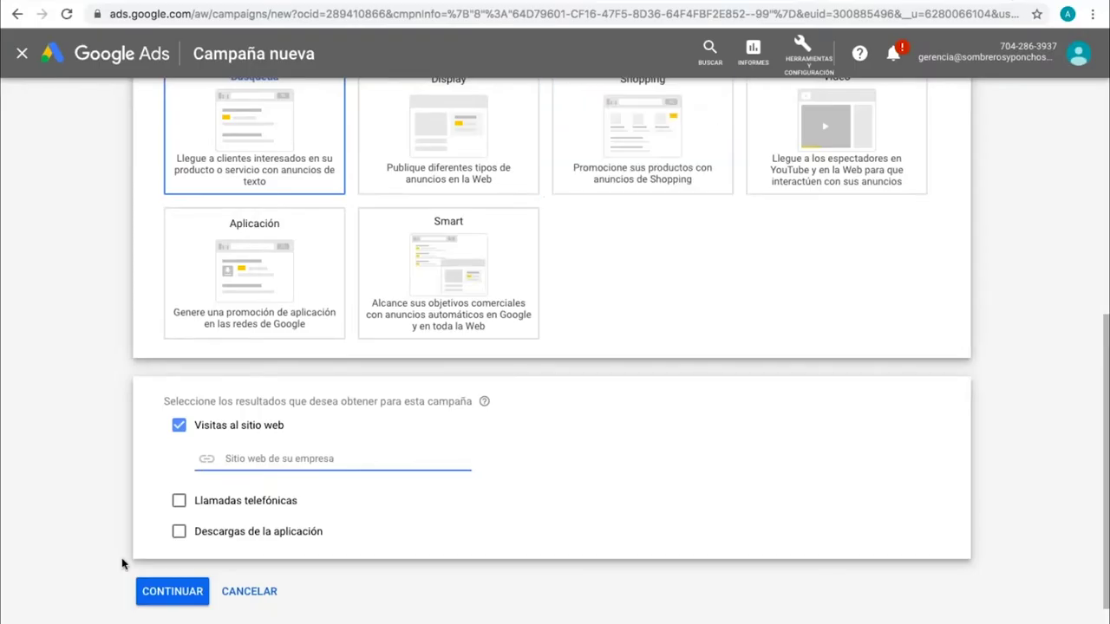
pyautogui.write('https://www.sombrerosyponchosdecolombia.com/')
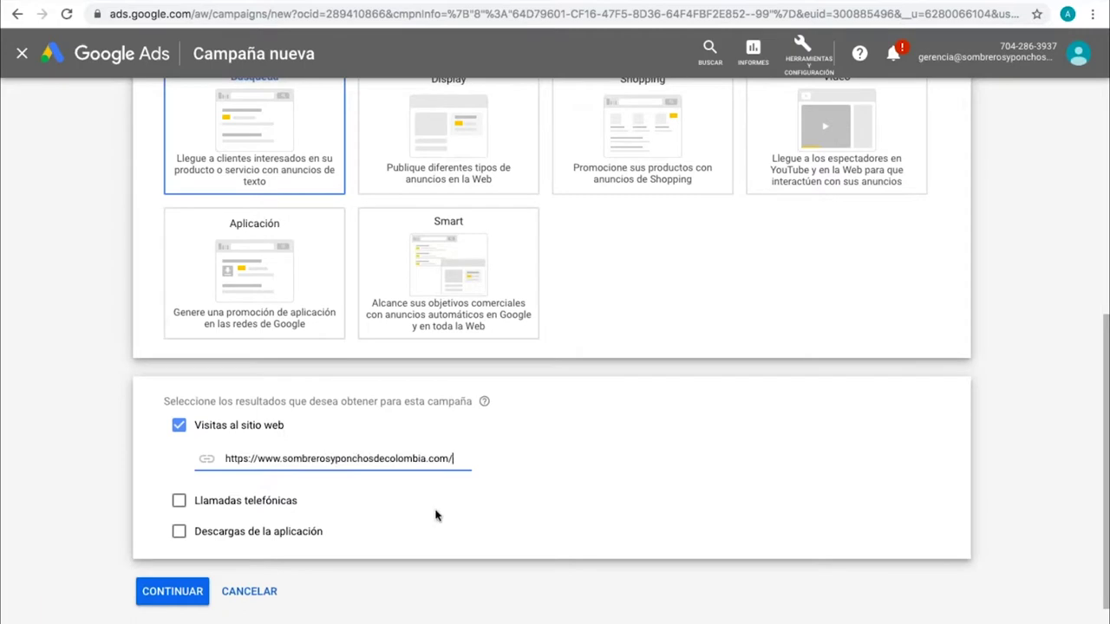
pyautogui.scroll(-1, 436, 515)
pyautogui.click(174, 546)
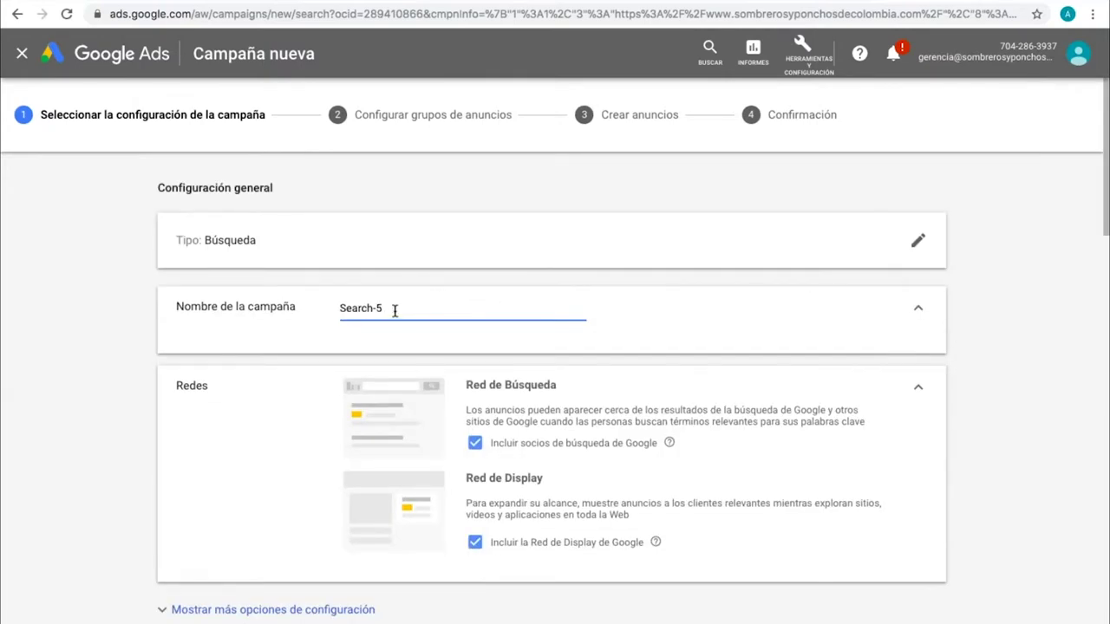
# - Name the campaign "Mochilas wayuu" and exclude the Google Display Network from its networks
pyautogui.moveTo(396, 309); pyautogui.dragTo(338, 311)
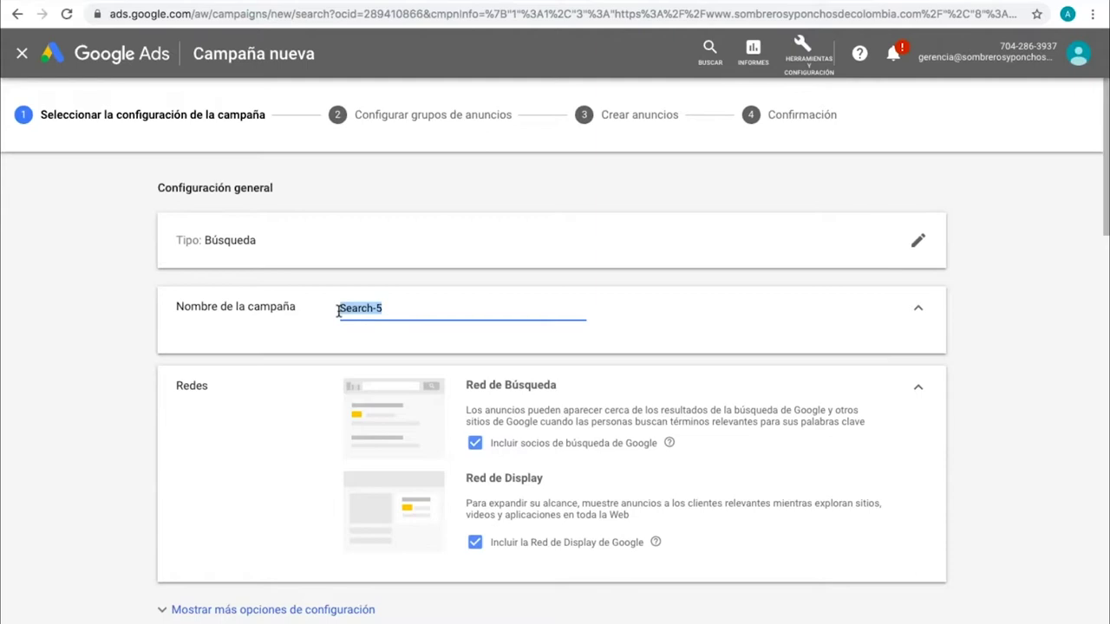
pyautogui.write('mi')
pyautogui.press('BackSpace')
pyautogui.press('BackSpace')
pyautogui.write('Mochilas wayuu')
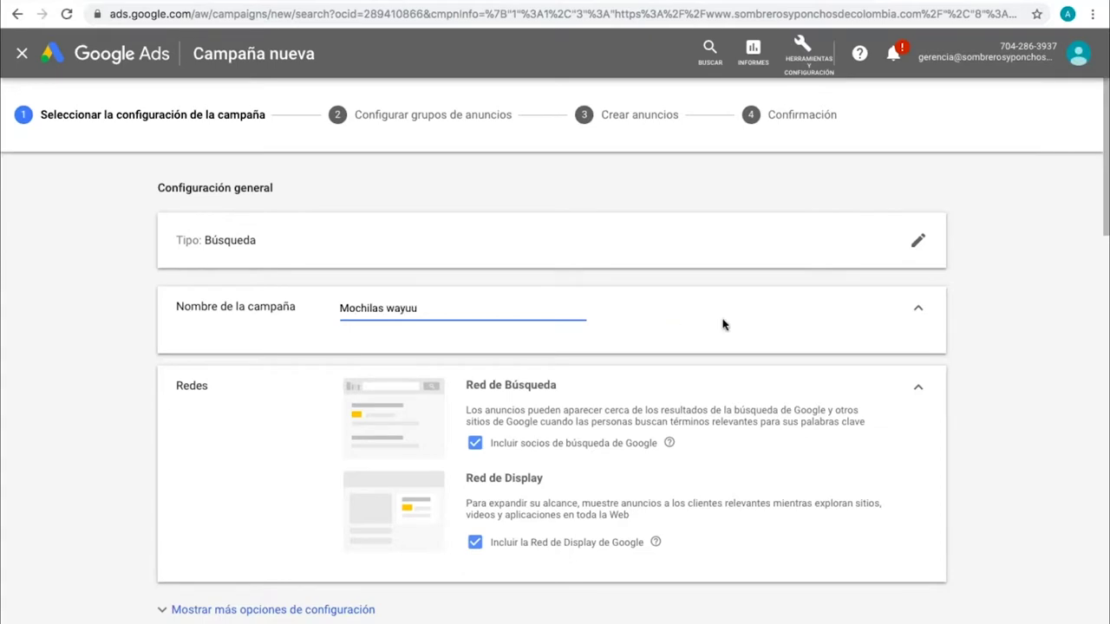
pyautogui.scroll(-1, 724, 325)
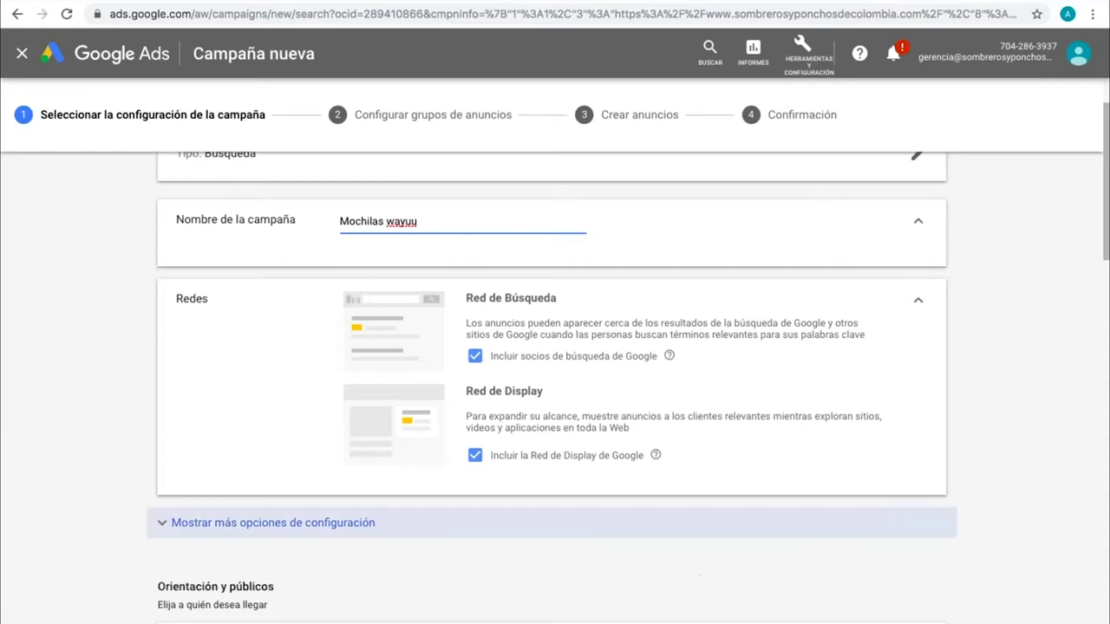
pyautogui.click(475, 457)
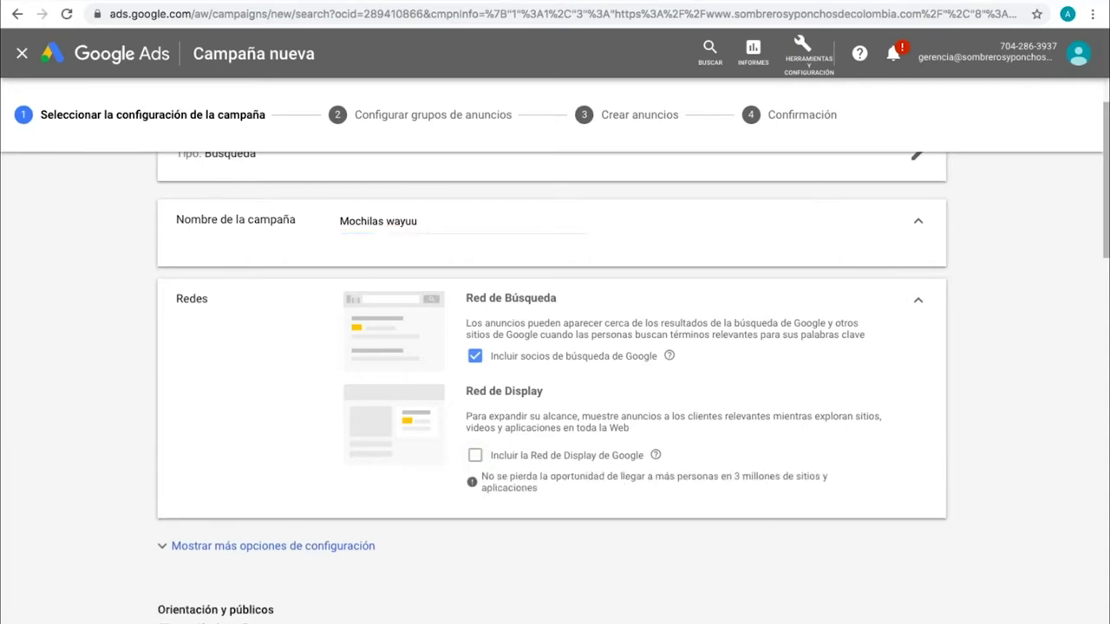
# - Switch location targeting to another location and include the city Bogotá, Bogotá, Colombia
pyautogui.scroll(-4, 552, 388)
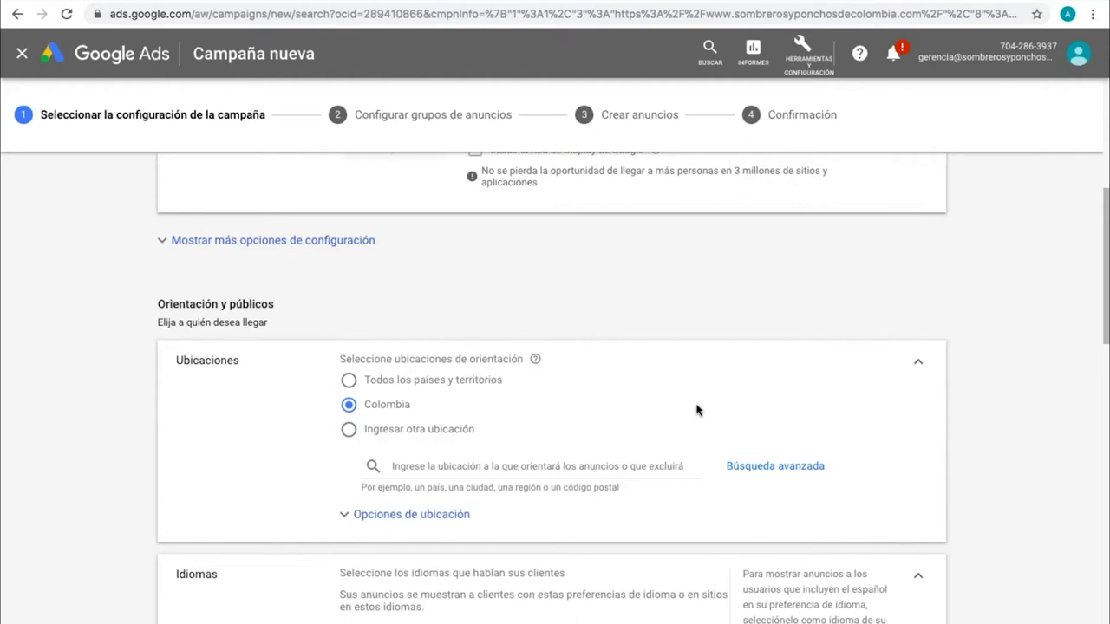
pyautogui.scroll(-1, 744, 406)
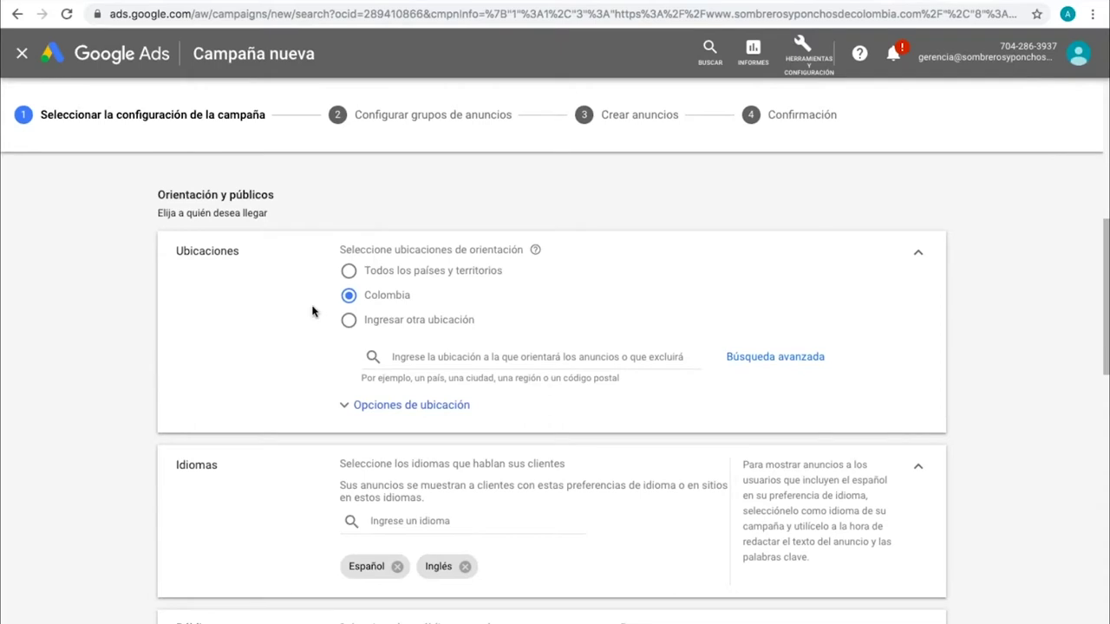
pyautogui.click(456, 355)
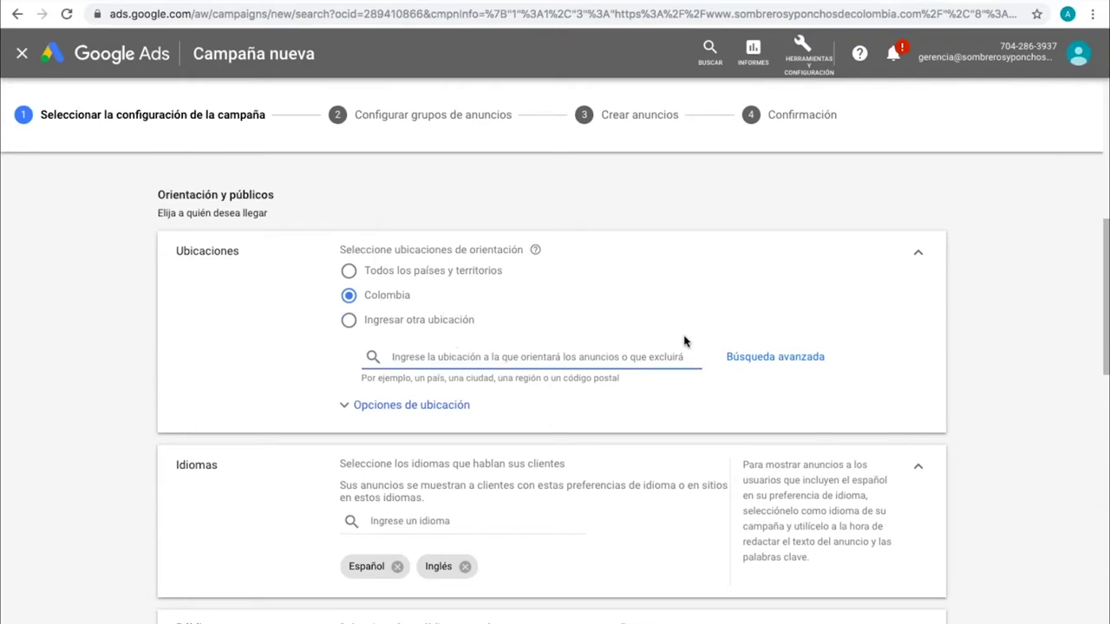
pyautogui.click(393, 326)
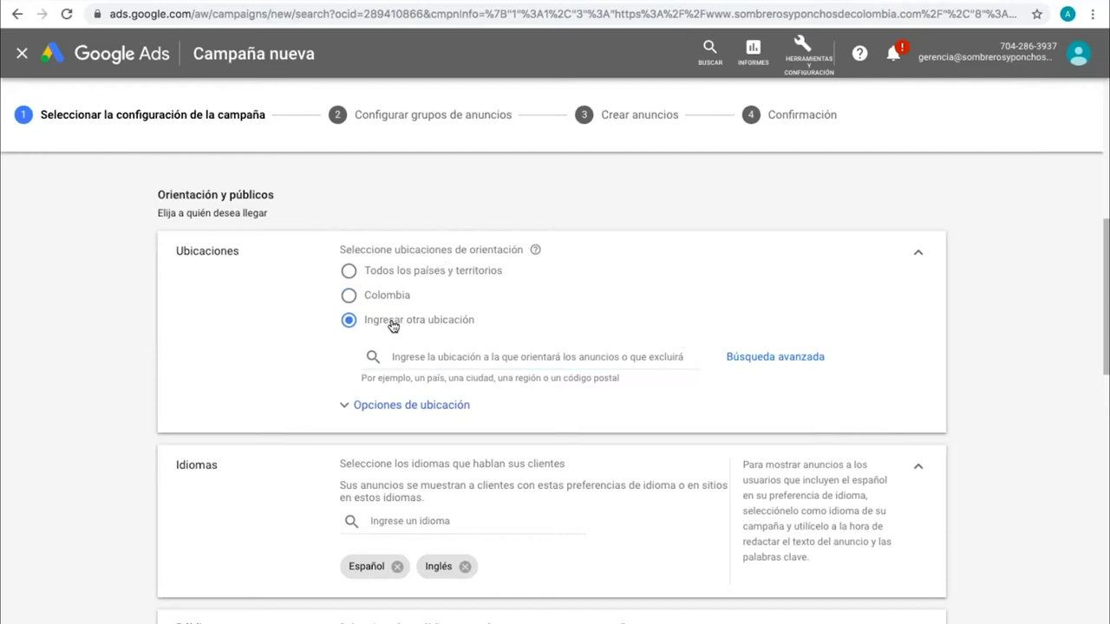
pyautogui.click(429, 352)
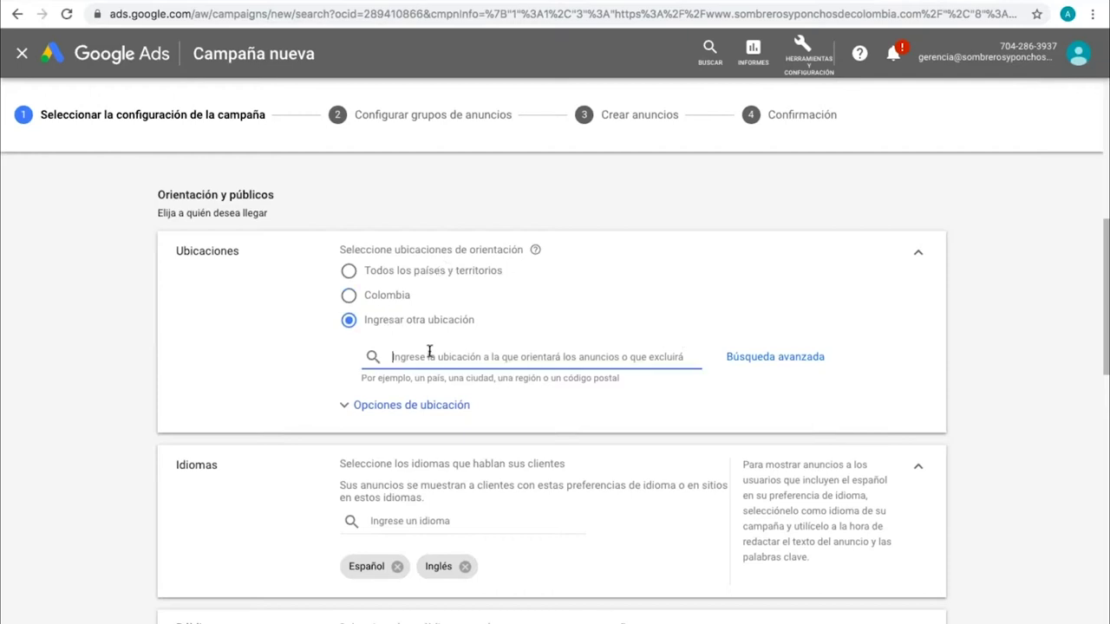
pyautogui.write('Bogot')
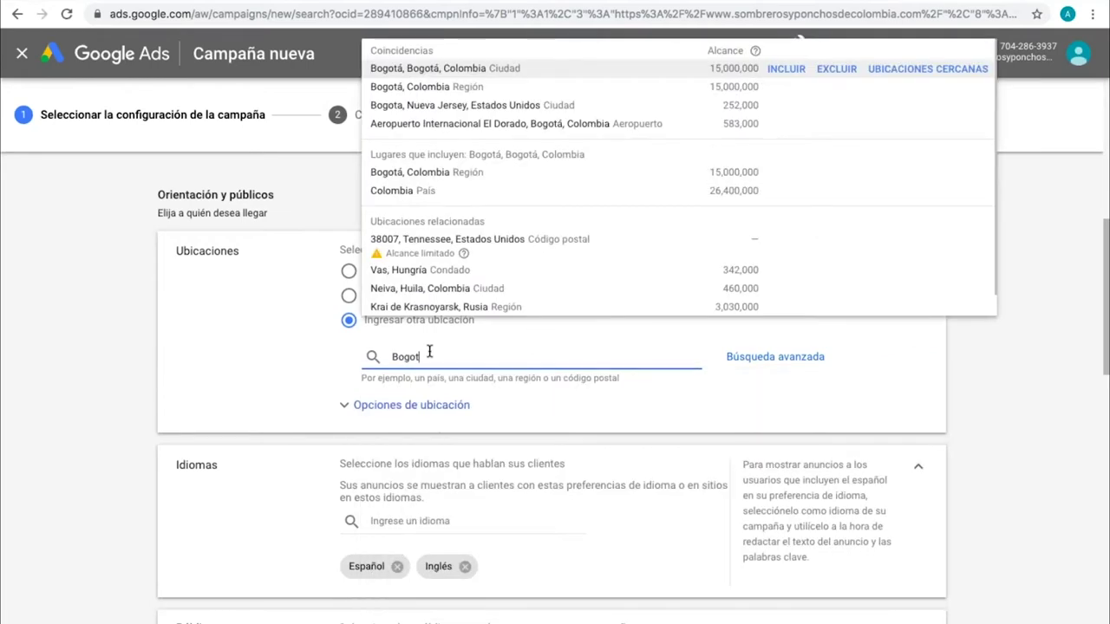
pyautogui.click(420, 69)
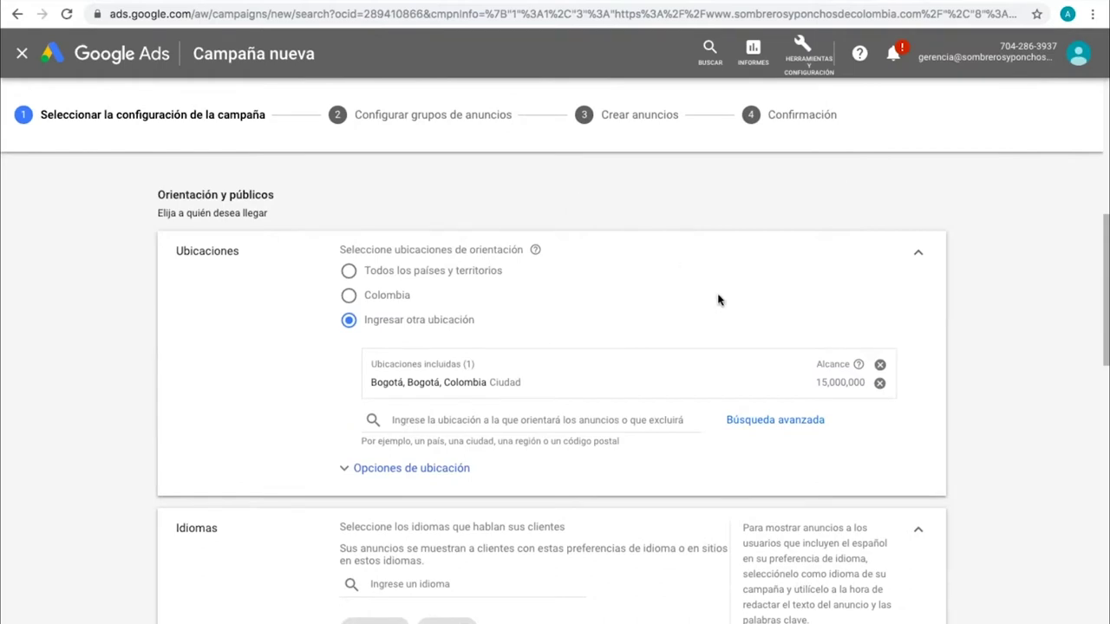
# - Add the in-market audience Viajes from the recently selected audiences to the campaign
pyautogui.scroll(-1, 718, 300)
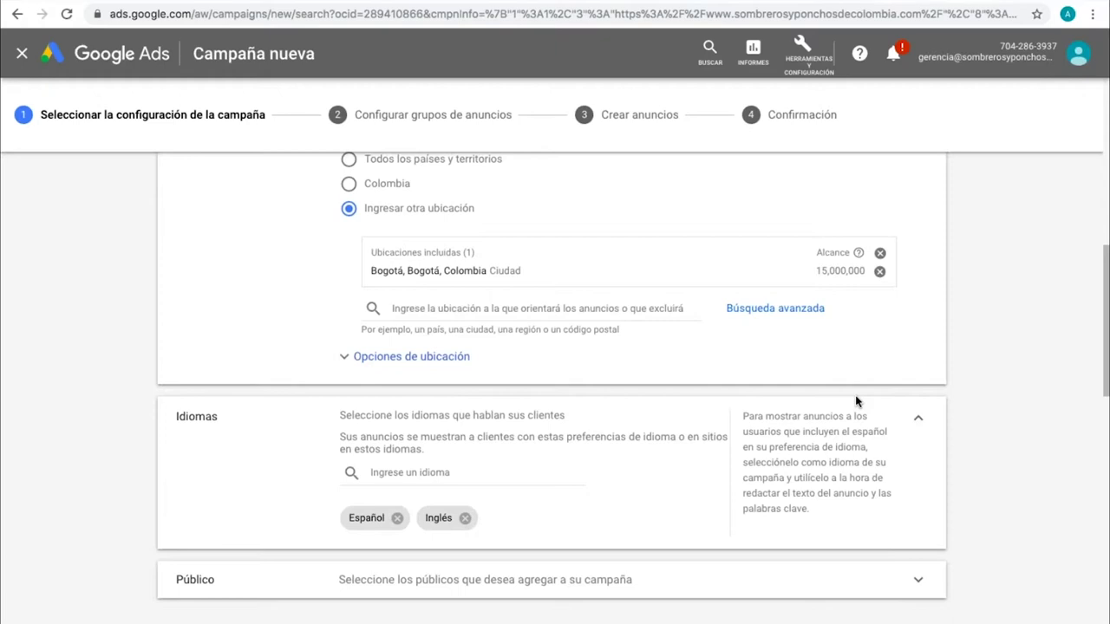
pyautogui.scroll(-3, 855, 401)
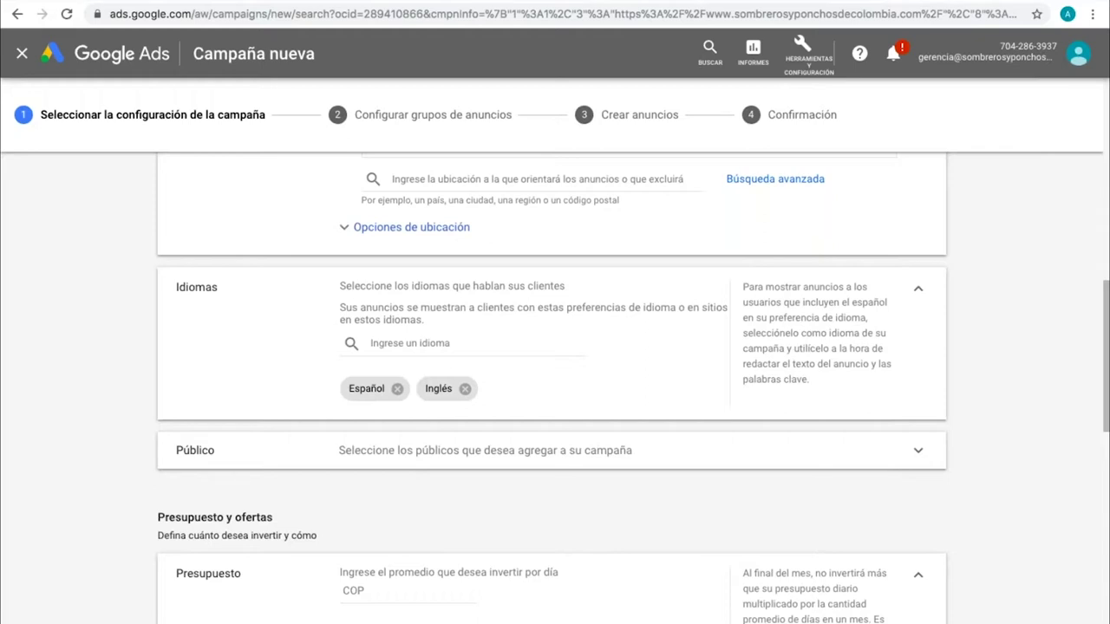
pyautogui.scroll(-2, 957, 427)
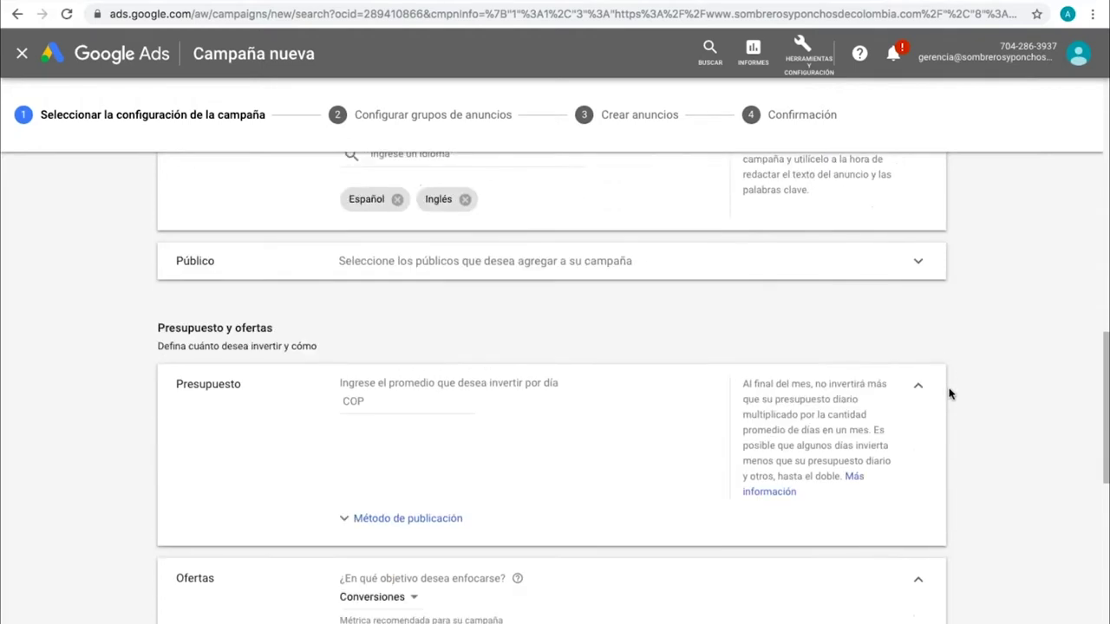
pyautogui.click(916, 262)
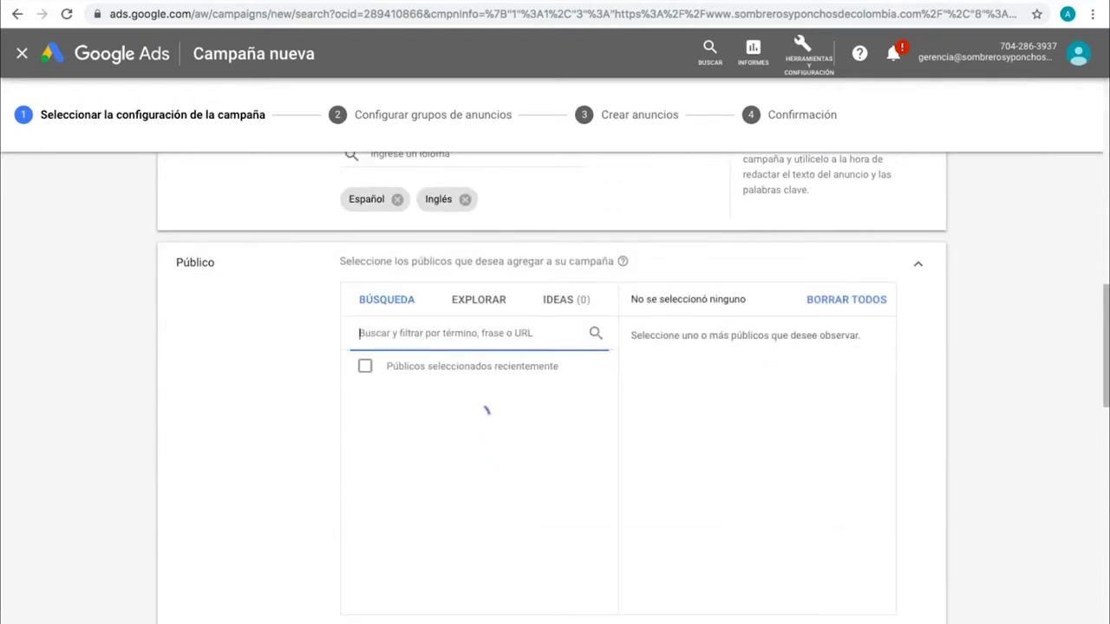
pyautogui.scroll(1, 910, 442)
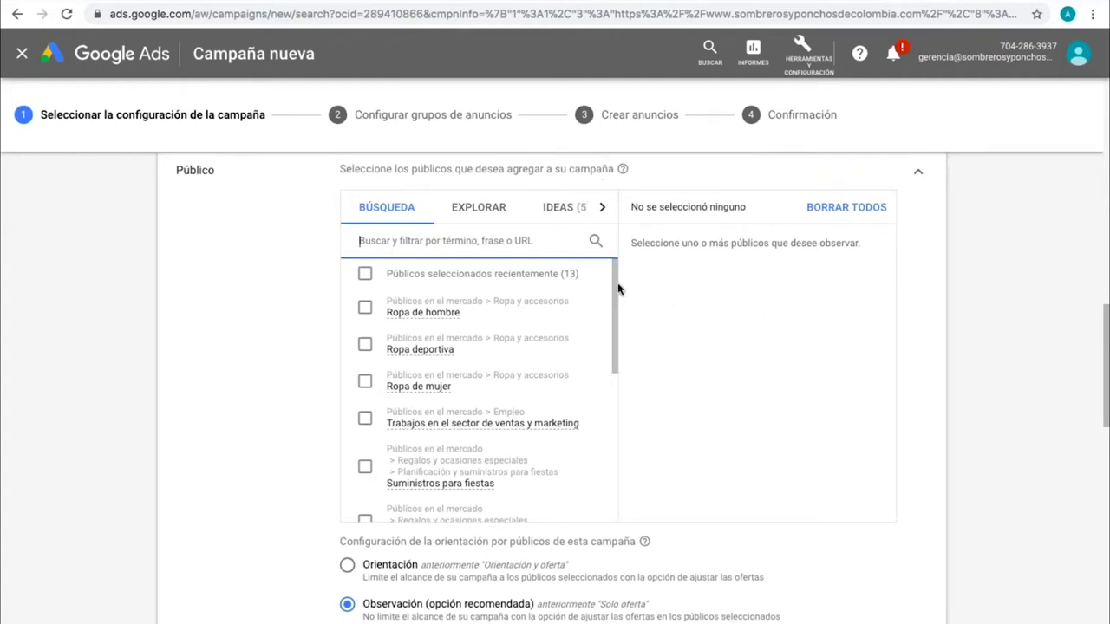
pyautogui.moveTo(615, 289); pyautogui.dragTo(613, 464)
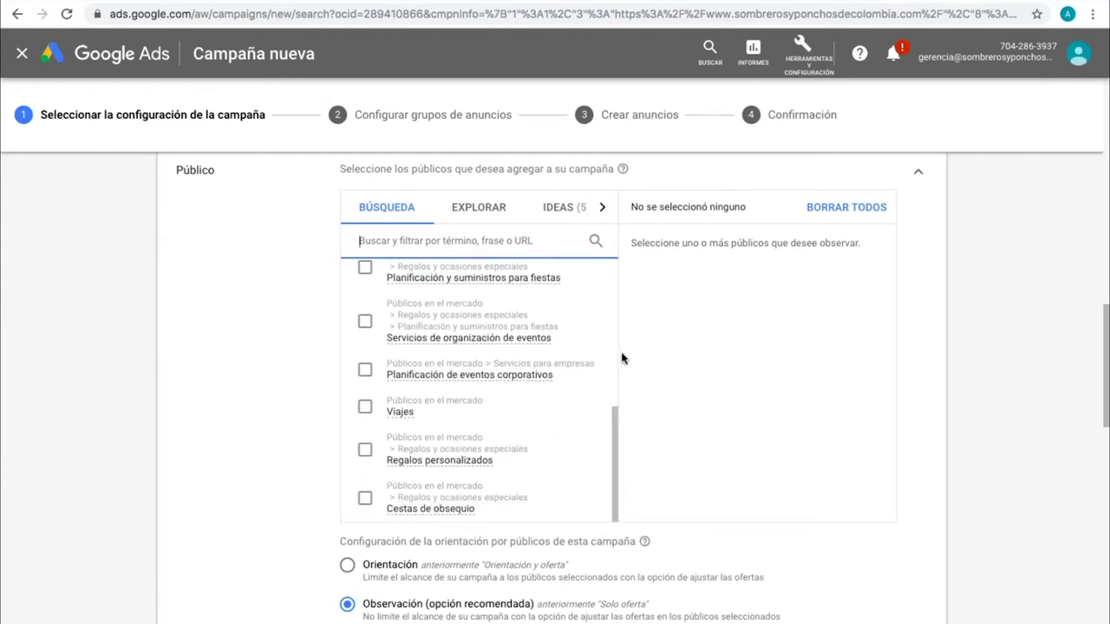
pyautogui.scroll(10, 611, 355)
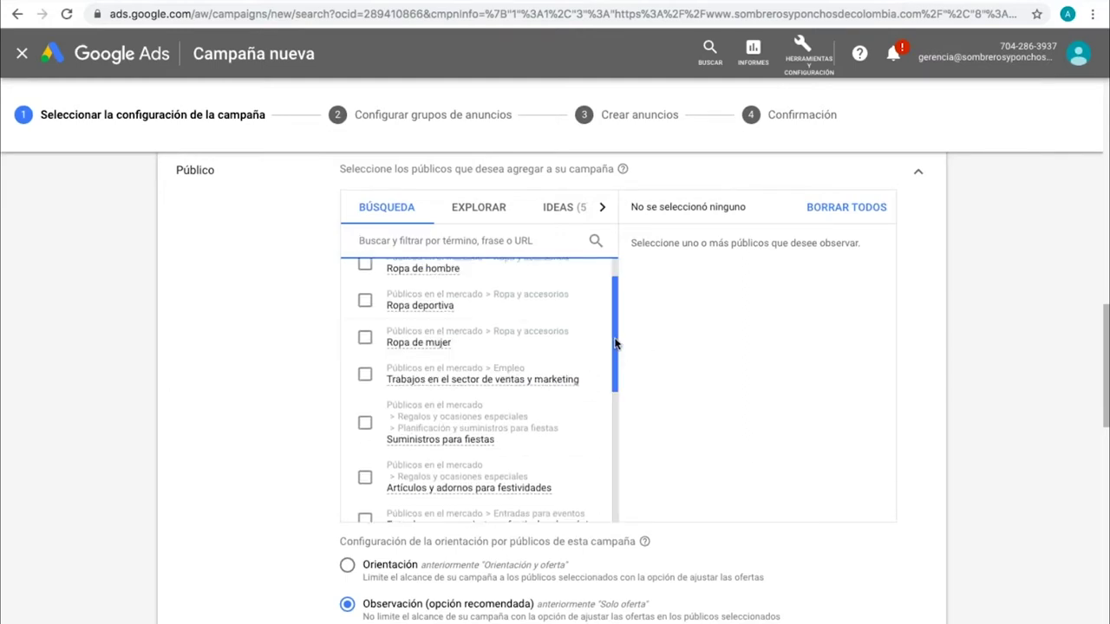
pyautogui.moveTo(617, 348); pyautogui.dragTo(614, 330)
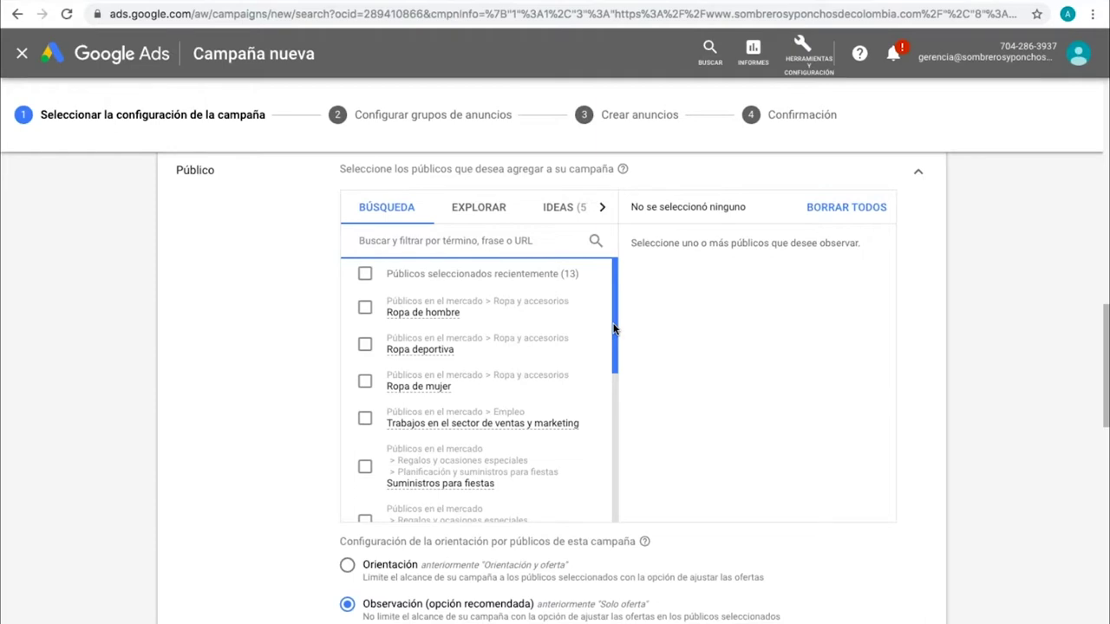
pyautogui.moveTo(614, 329); pyautogui.dragTo(616, 393)
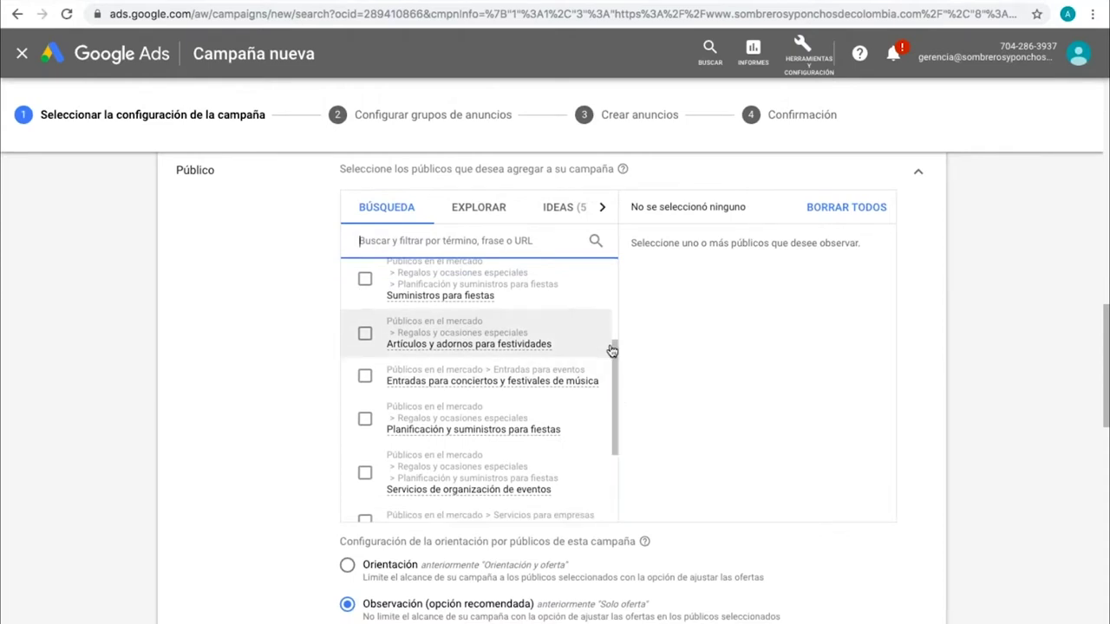
pyautogui.moveTo(616, 372); pyautogui.dragTo(615, 439)
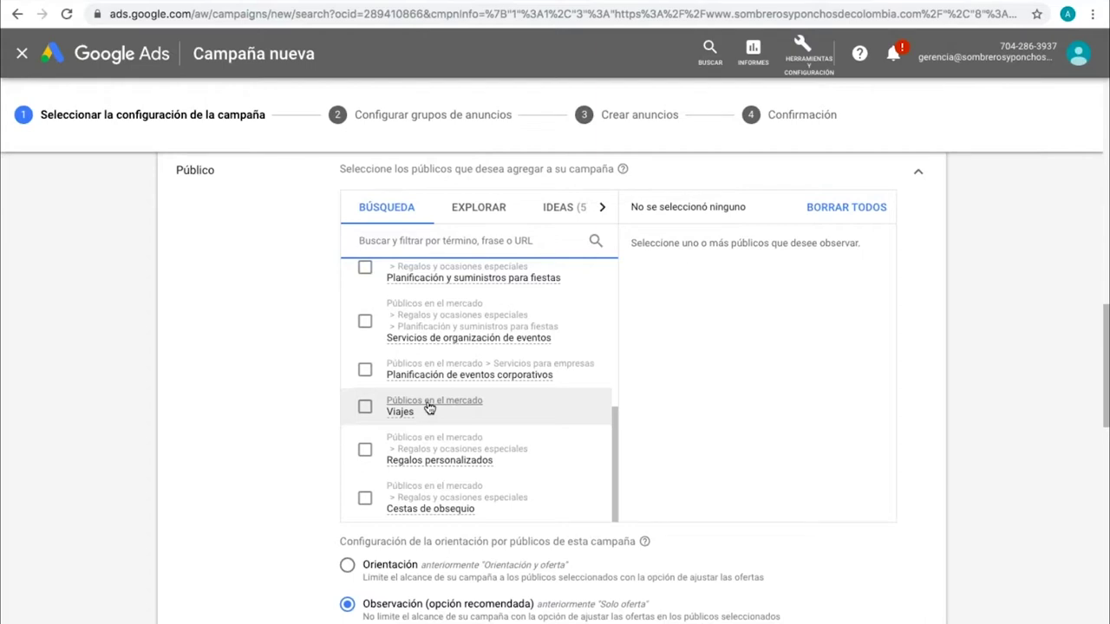
pyautogui.click(365, 411)
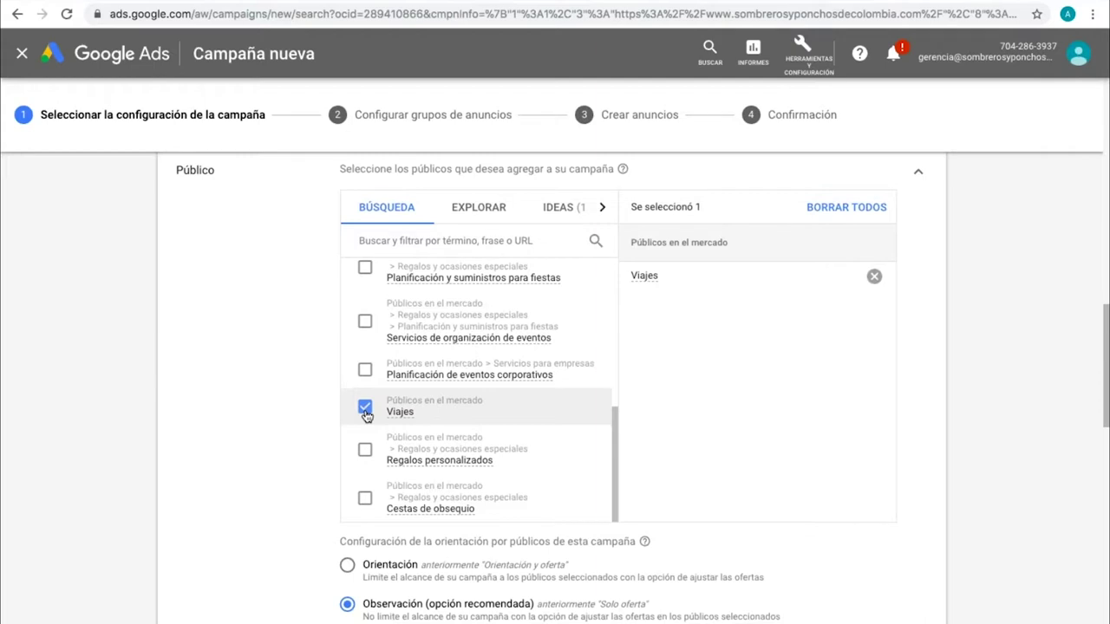
pyautogui.click(602, 208)
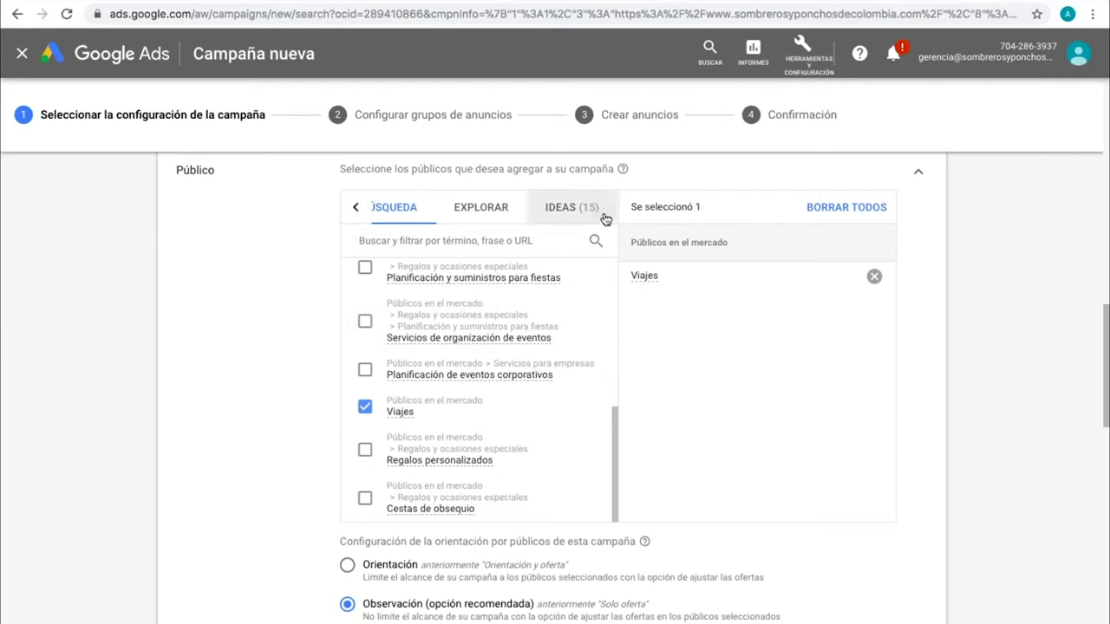
# - Set the campaign's average daily budget to COP 6,600
pyautogui.scroll(-3, 319, 411)
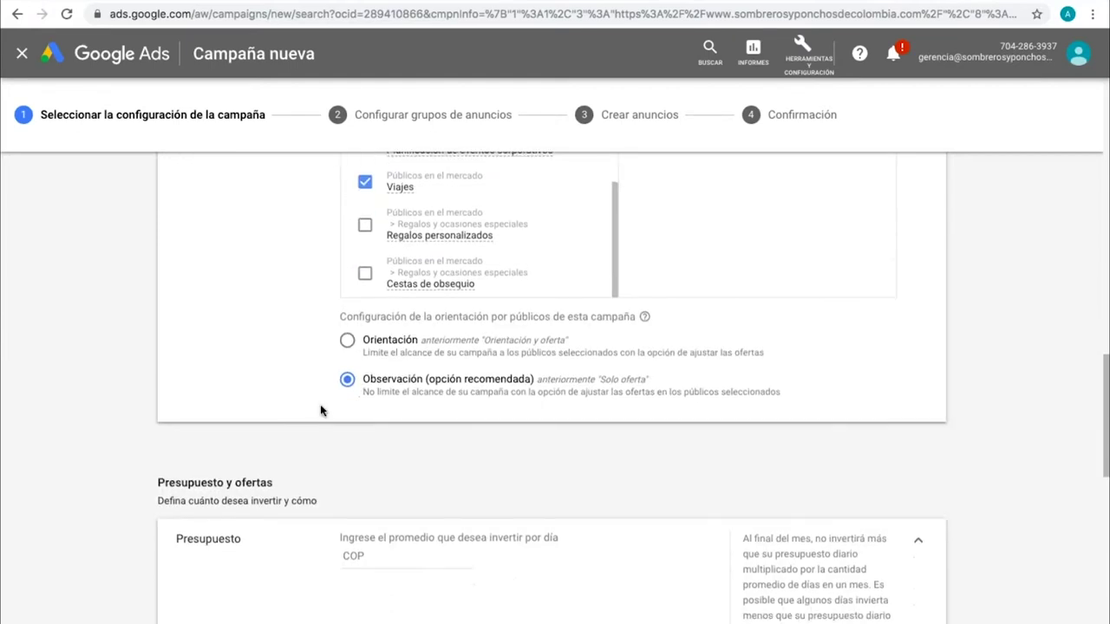
pyautogui.scroll(-3, 510, 455)
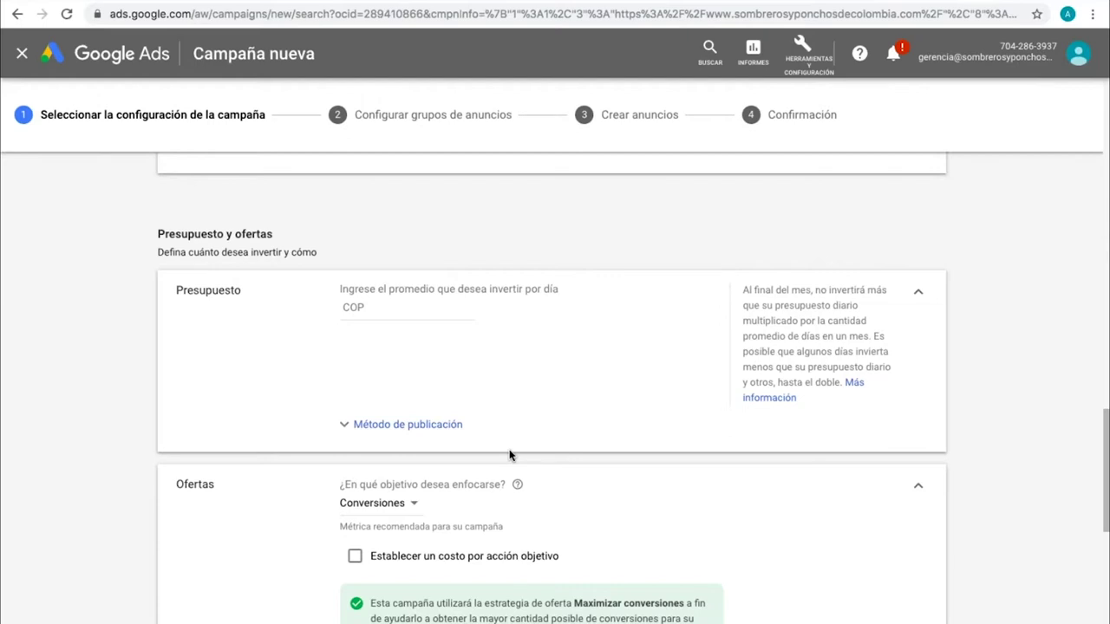
pyautogui.click(372, 309)
pyautogui.write('6600')
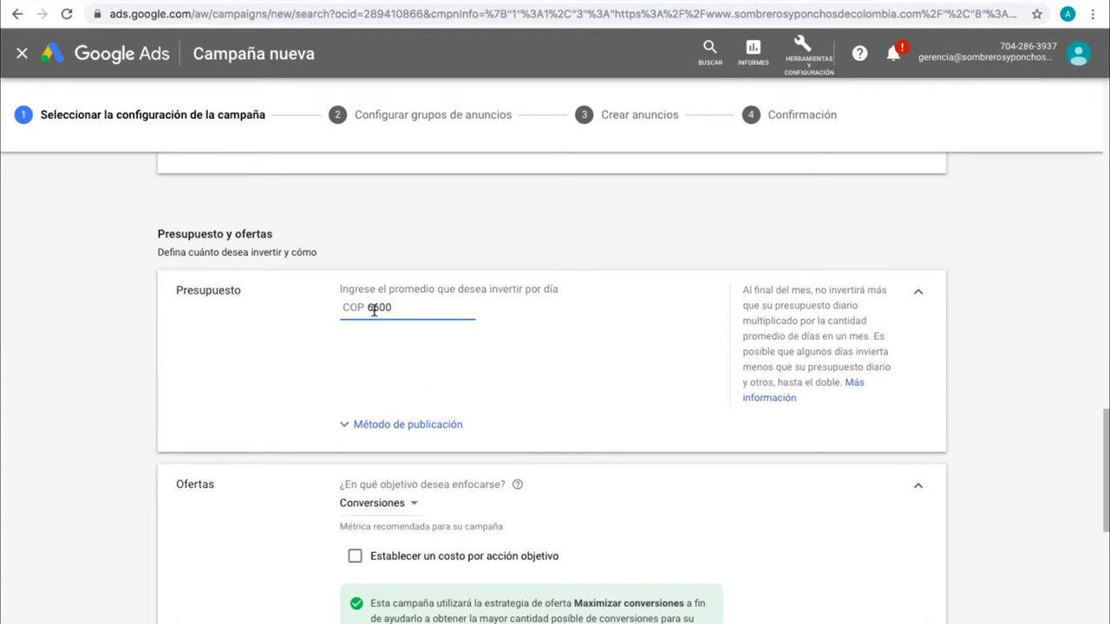
pyautogui.click(548, 387)
# - Change the bidding focus of the campaign to Clics
pyautogui.scroll(-3, 548, 388)
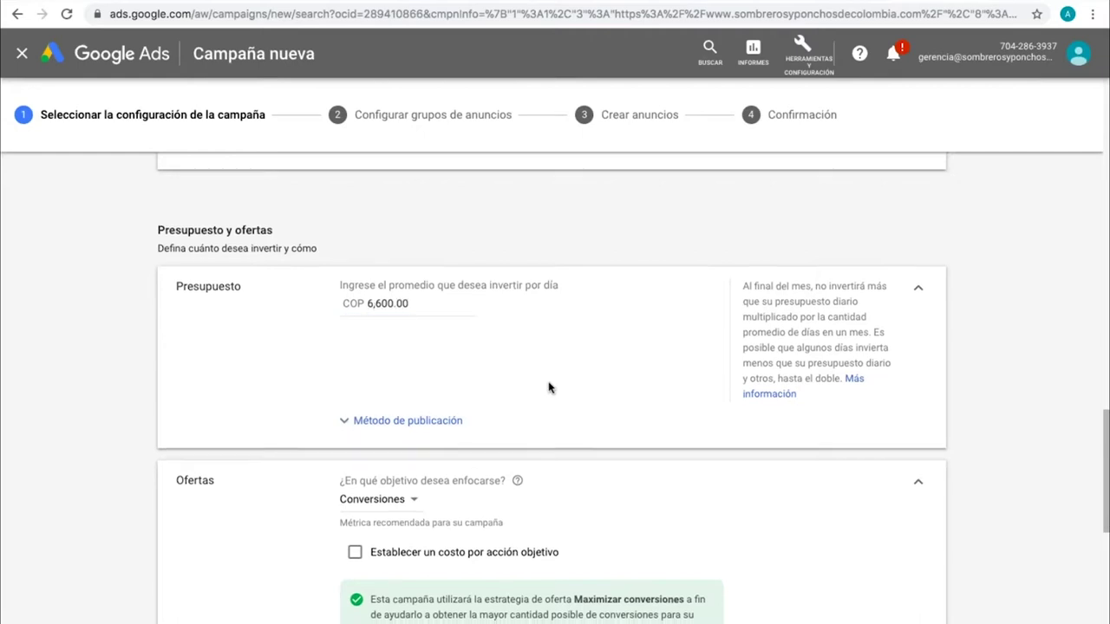
pyautogui.click(413, 286)
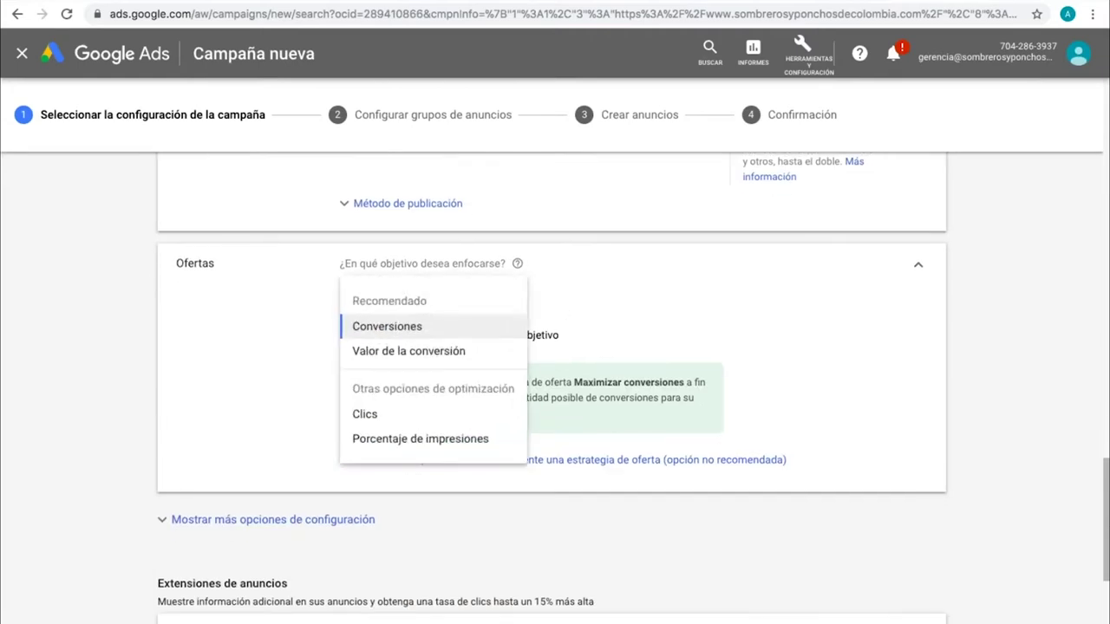
pyautogui.click(365, 417)
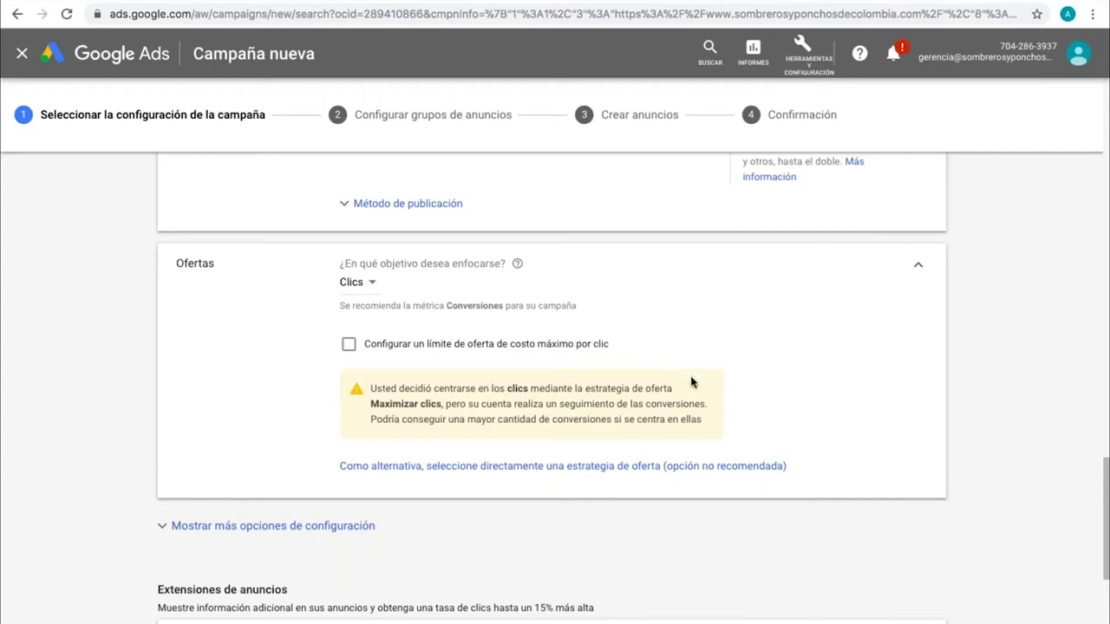
# - Use the existing phone number as a campaign-level call extension, and save the campaign settings to continue to the ad groups
pyautogui.scroll(-2, 691, 382)
pyautogui.scroll(-2, 776, 411)
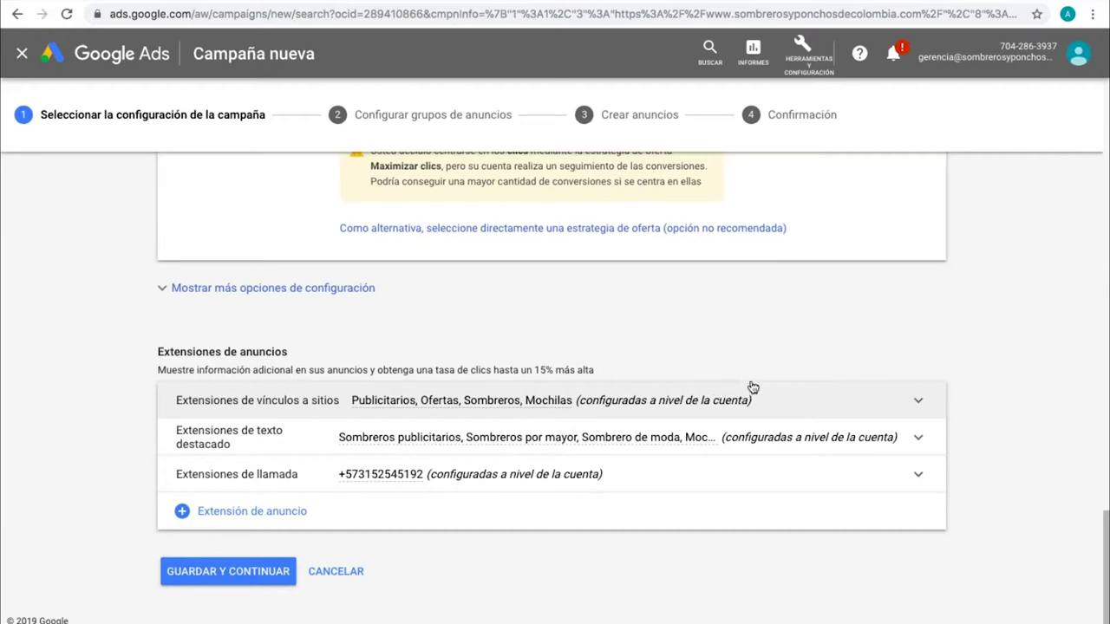
pyautogui.click(916, 485)
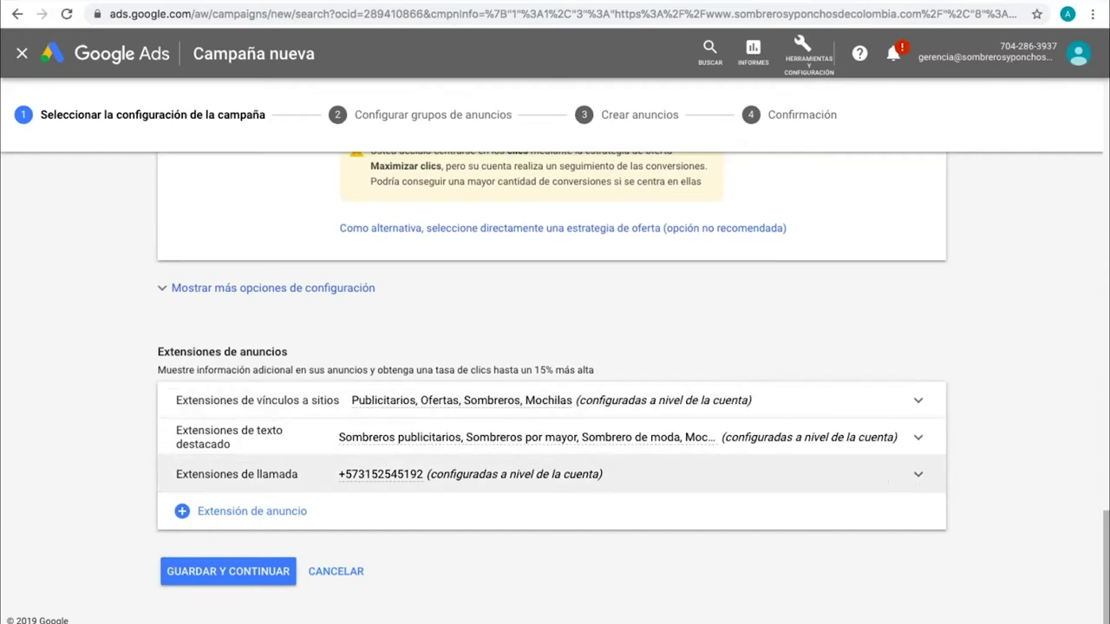
pyautogui.scroll(-3, 646, 414)
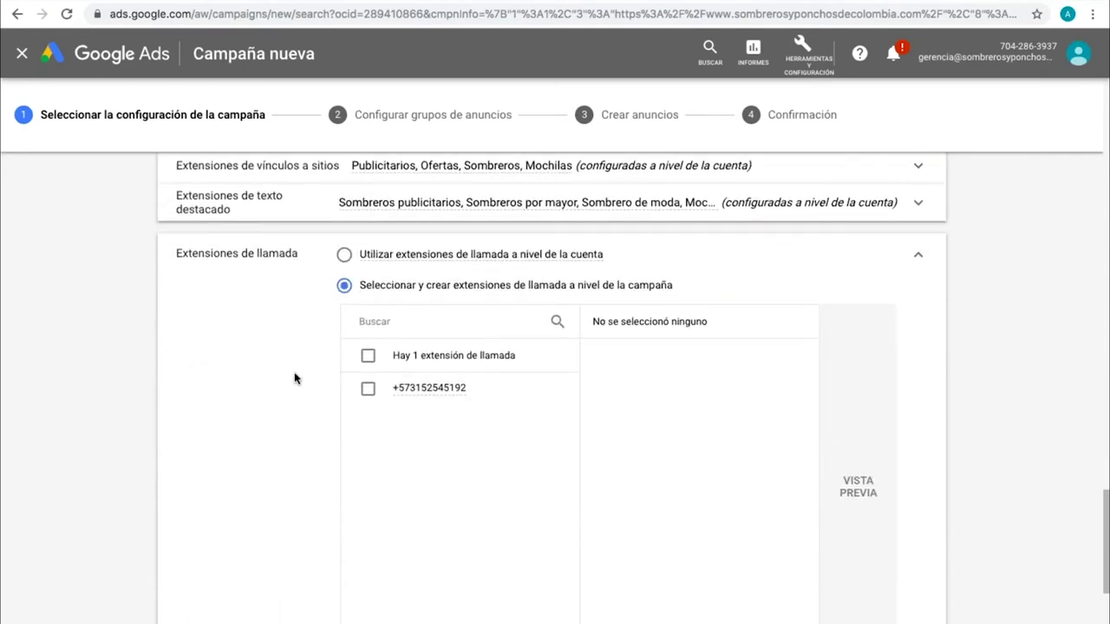
pyautogui.scroll(-3, 364, 404)
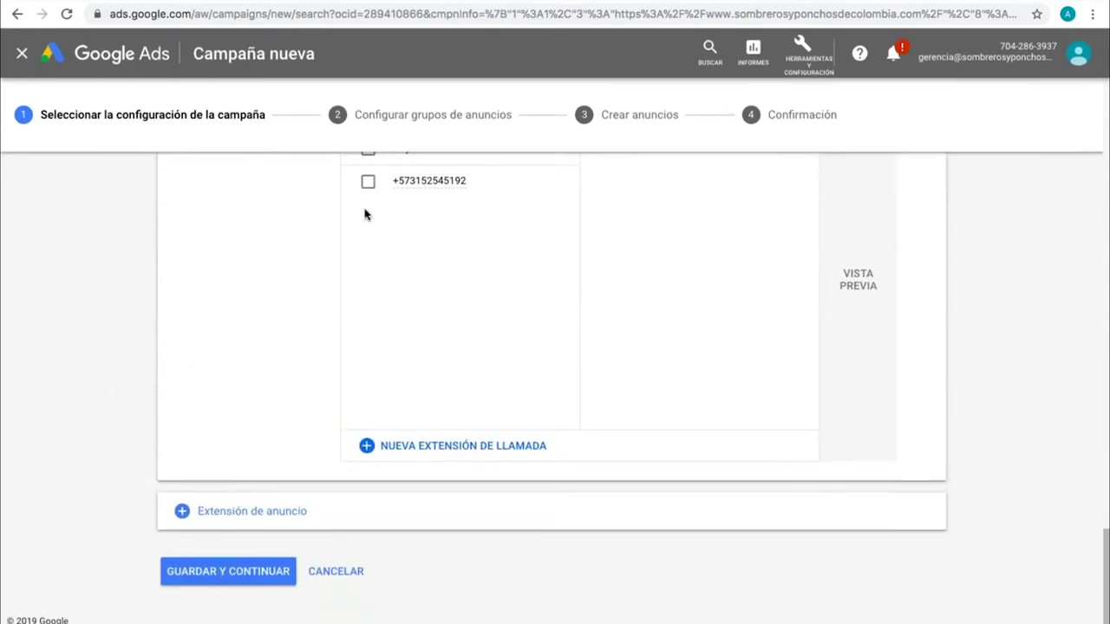
pyautogui.click(368, 179)
pyautogui.scroll(3, 278, 292)
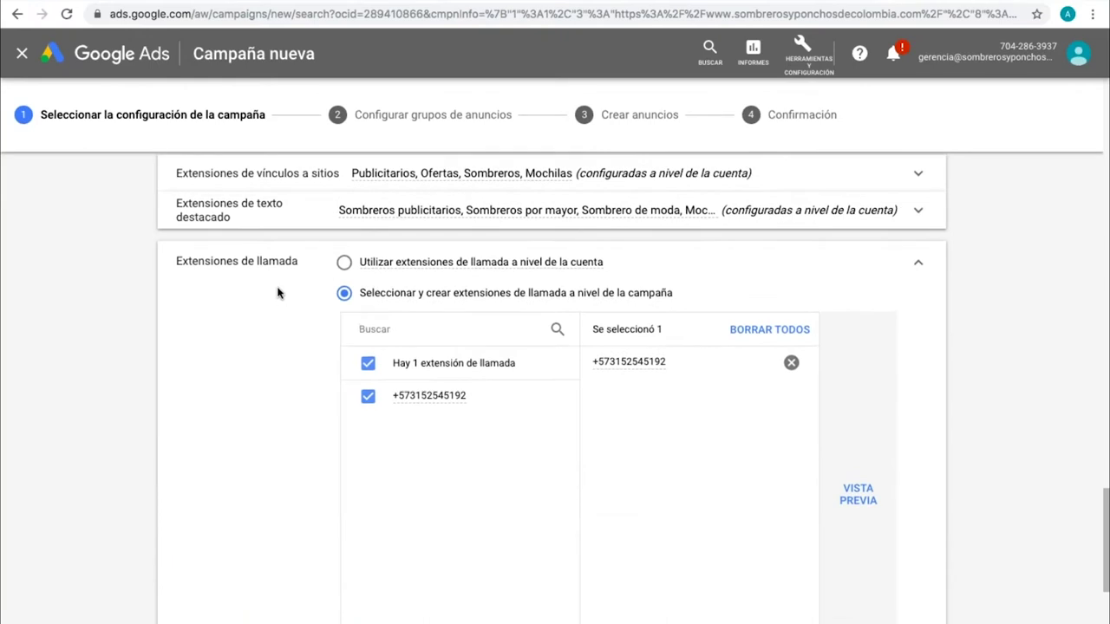
pyautogui.scroll(-3, 312, 416)
pyautogui.click(229, 571)
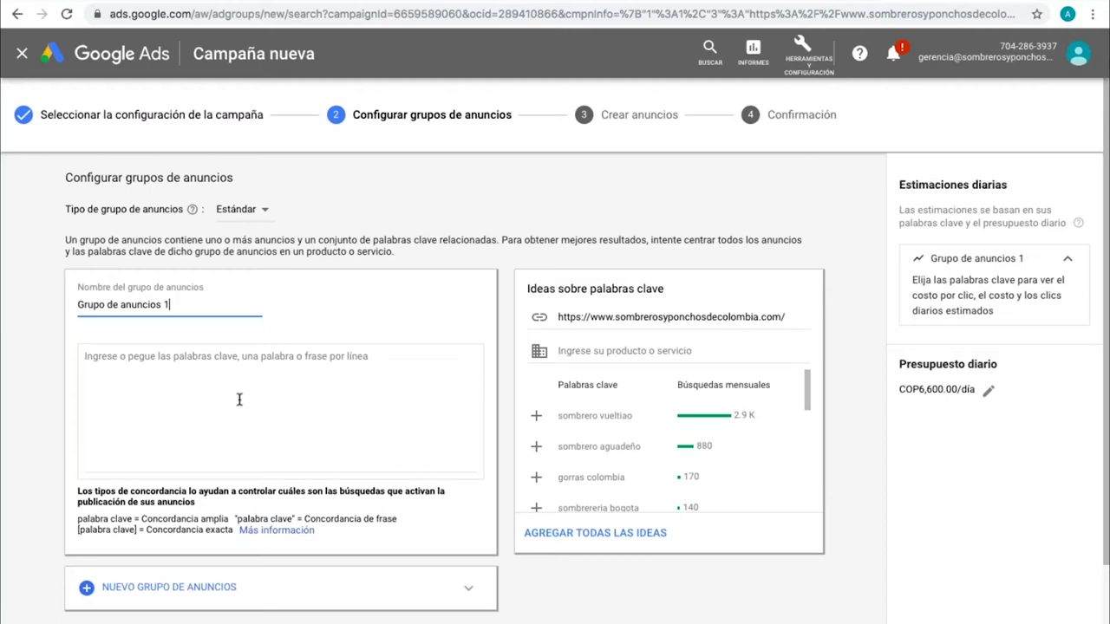
# - Enter the keywords "comprar mochila wayuu en bogota" and "mochilas mayuu en venta" on separate lines for Grupo de anuncios 1
pyautogui.click(189, 400)
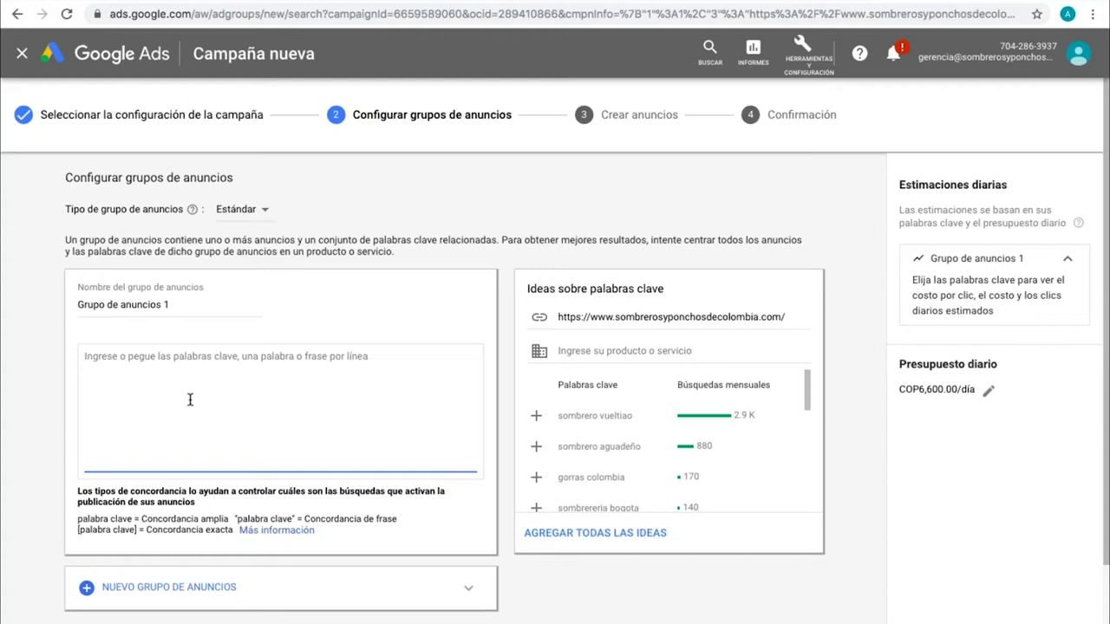
pyautogui.scroll(-1, 190, 400)
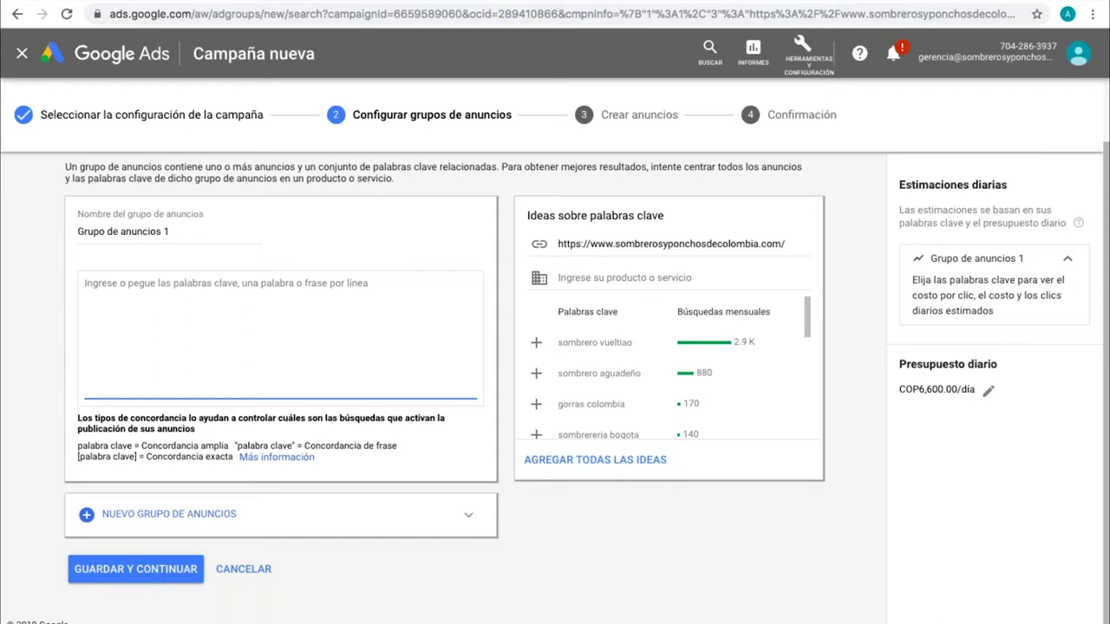
pyautogui.scroll(2, 203, 390)
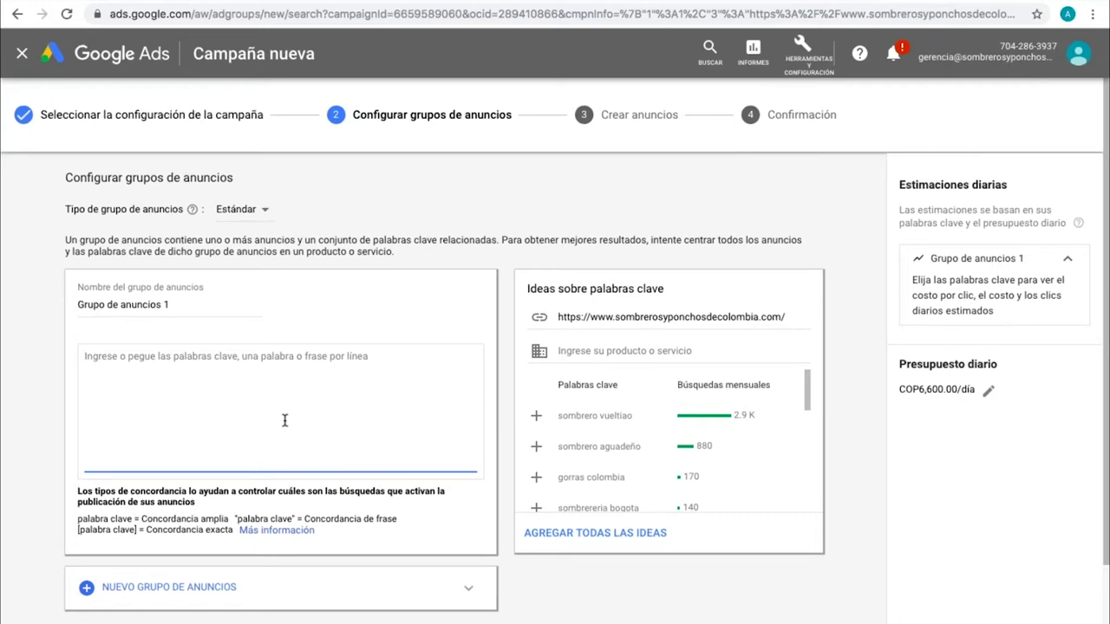
pyautogui.write('comprar mochila wayuu en bogota')
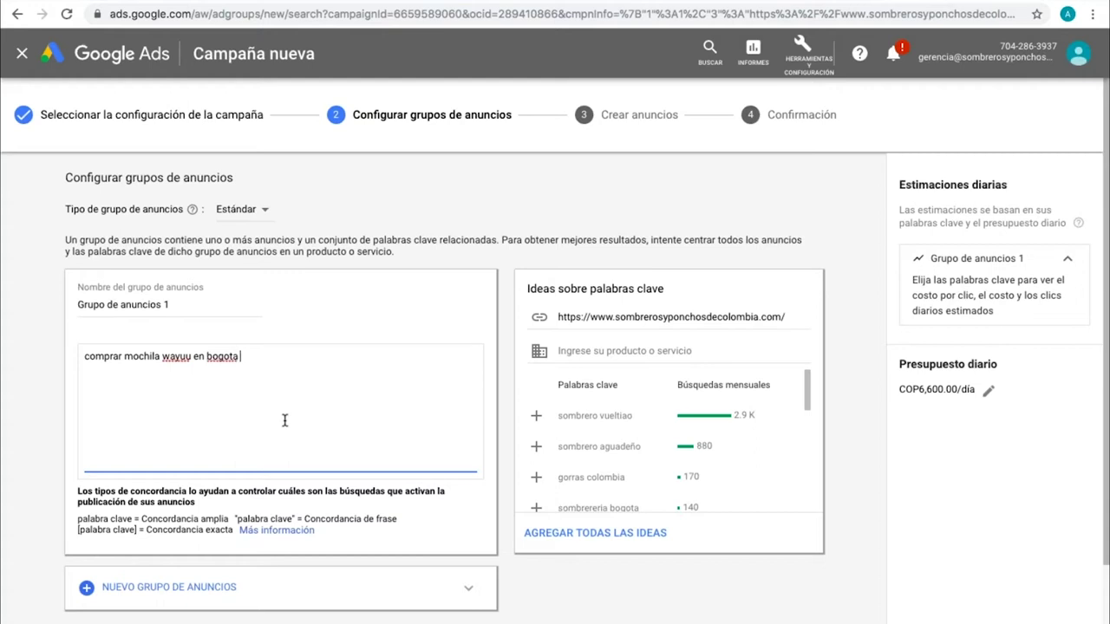
pyautogui.press('Return')
pyautogui.write('mochilas')
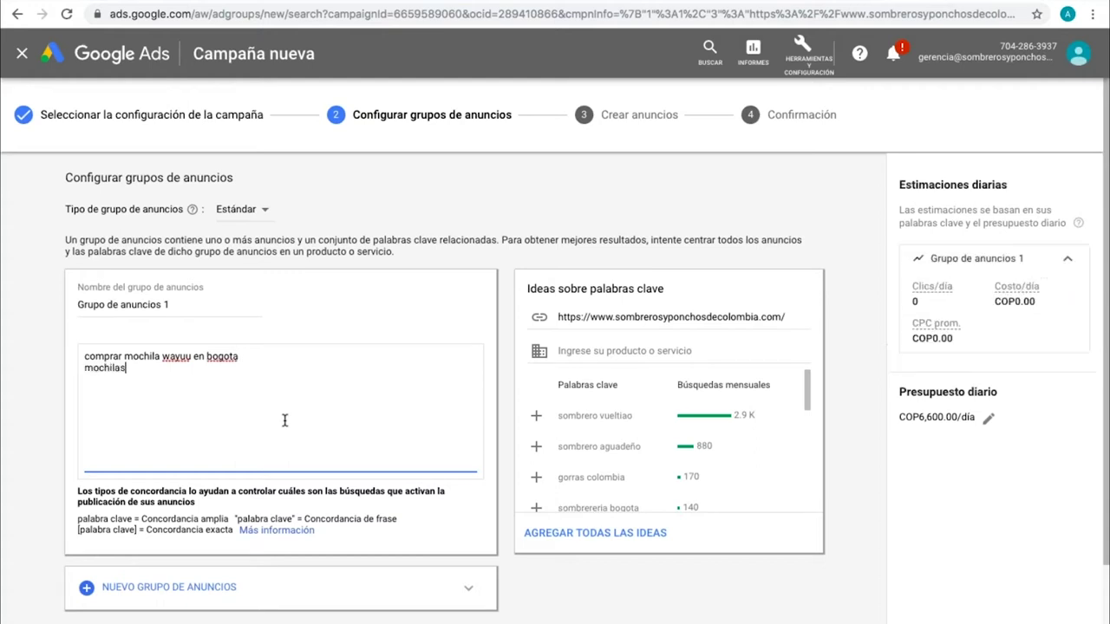
pyautogui.write(' mayuu en venta')
# - Add "artesanos que vendan mochilas wayuu" as the third keyword of the ad group, correcting the spelling of "artesanos"
pyautogui.press('Return')
pyautogui.write('artsa')
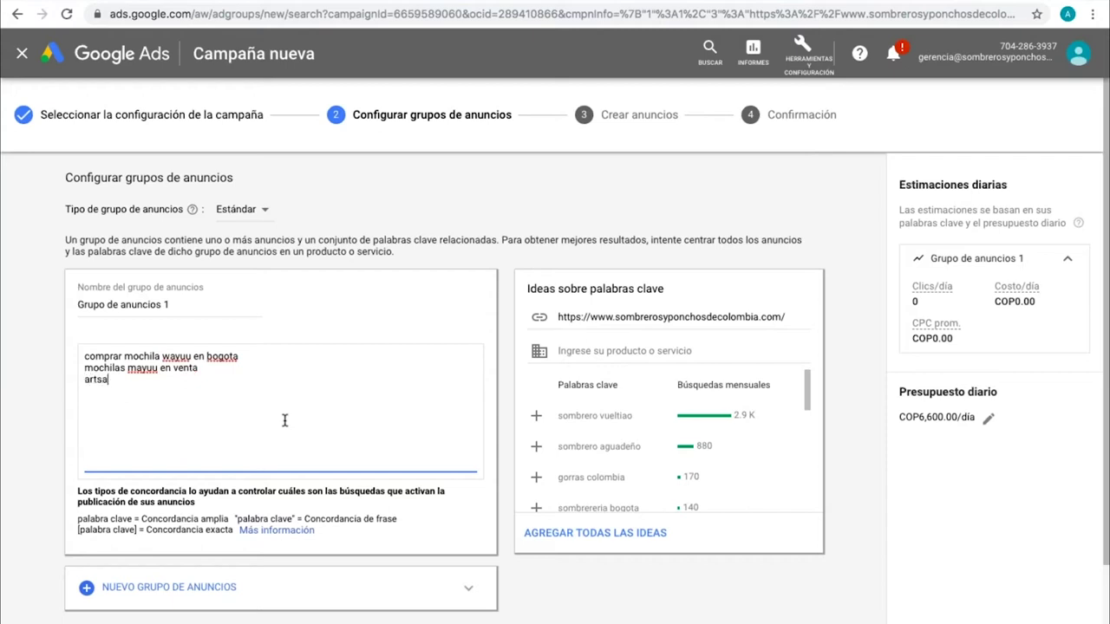
pyautogui.write('nos que vendan mo')
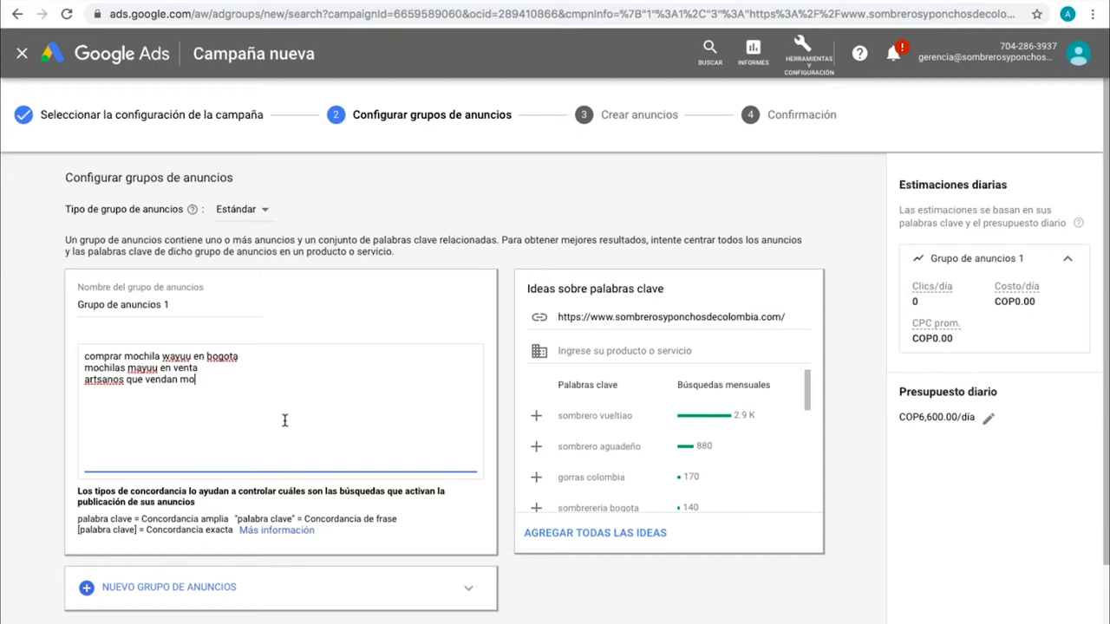
pyautogui.write('chilas wayuu')
pyautogui.click(98, 380)
pyautogui.write('e')
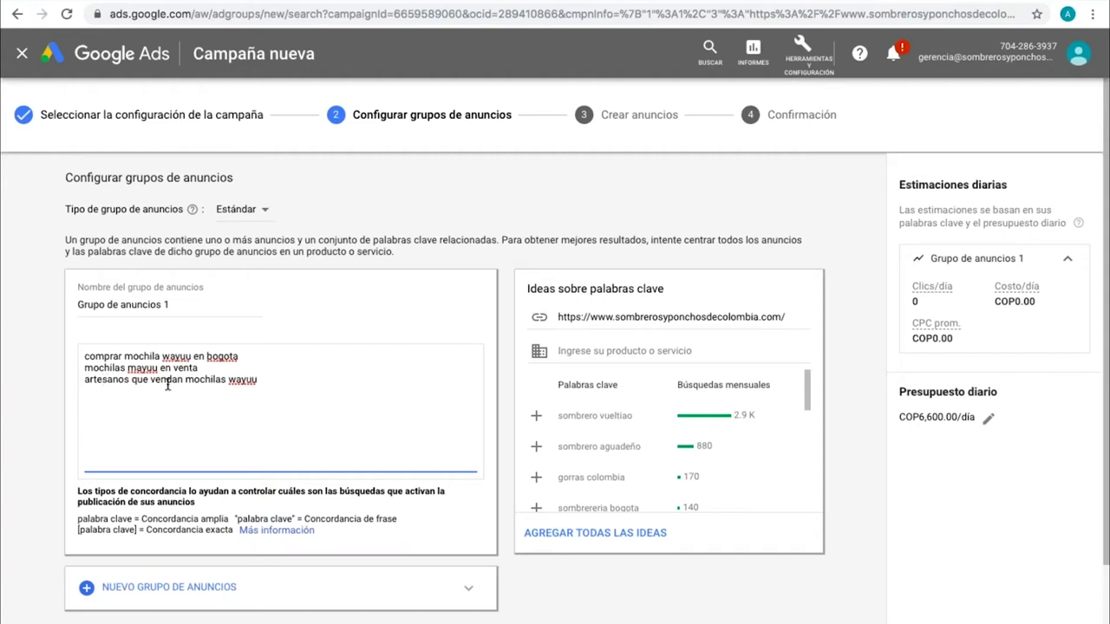
# - Look through the keyword ideas suggested for the website
pyautogui.scroll(-1, 276, 390)
pyautogui.scroll(-3, 275, 390)
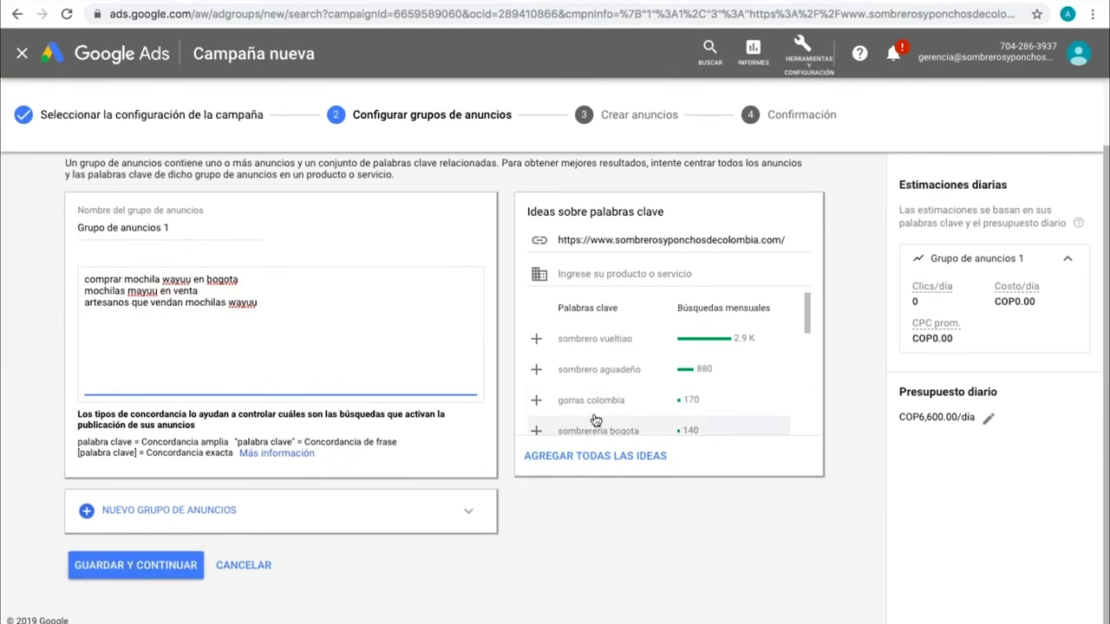
pyautogui.scroll(-2, 666, 395)
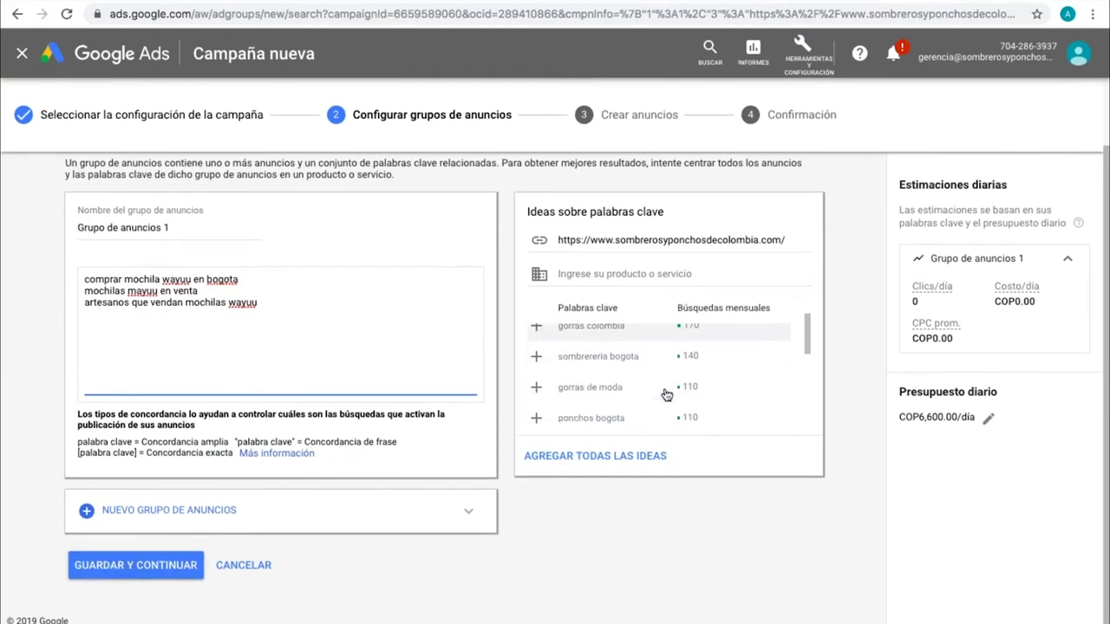
pyautogui.scroll(-2, 652, 382)
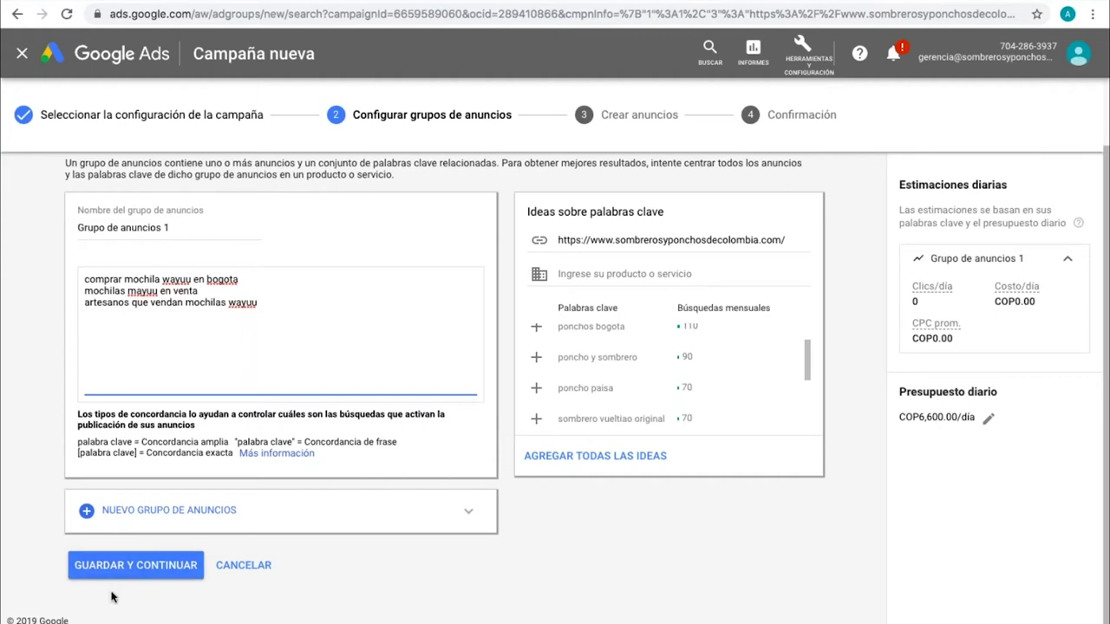
# - Save the ad group to continue to ad creation, and look over the new ad's URL, title and description fields
pyautogui.click(135, 564)
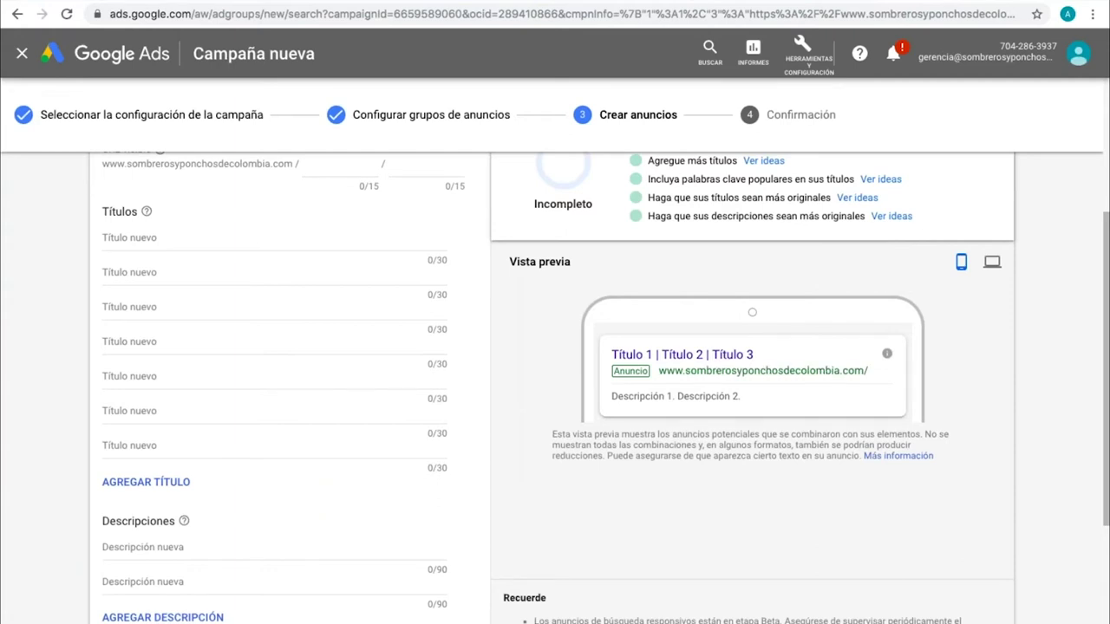
pyautogui.scroll(2, 611, 466)
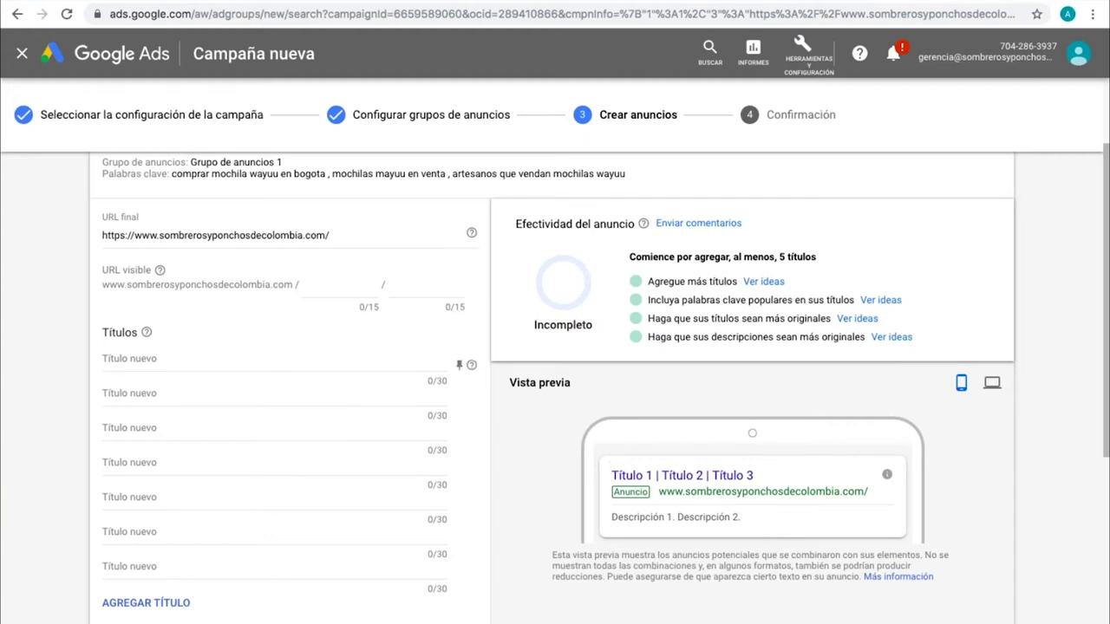
pyautogui.click(335, 285)
pyautogui.scroll(-2, 555, 381)
pyautogui.scroll(-3, 555, 382)
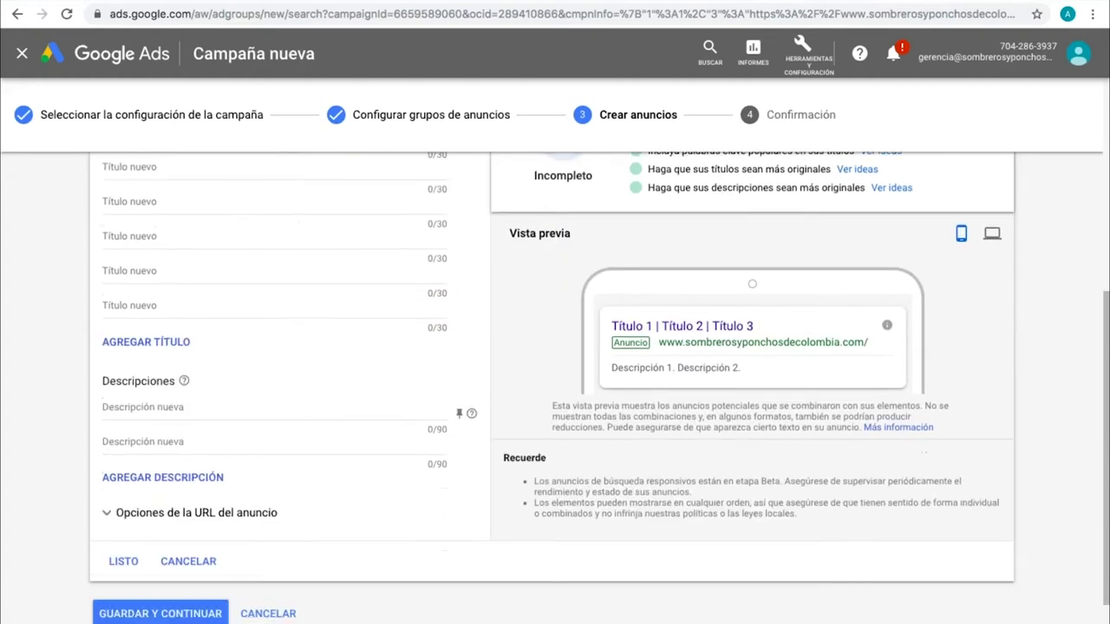
pyautogui.scroll(3, 473, 360)
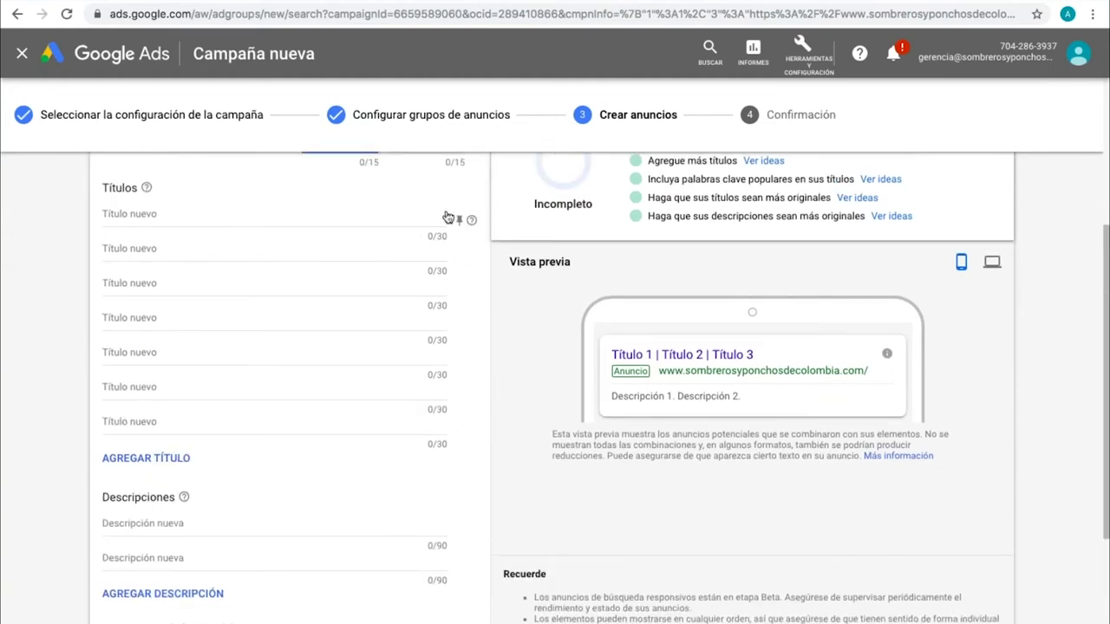
pyautogui.scroll(-2, 409, 448)
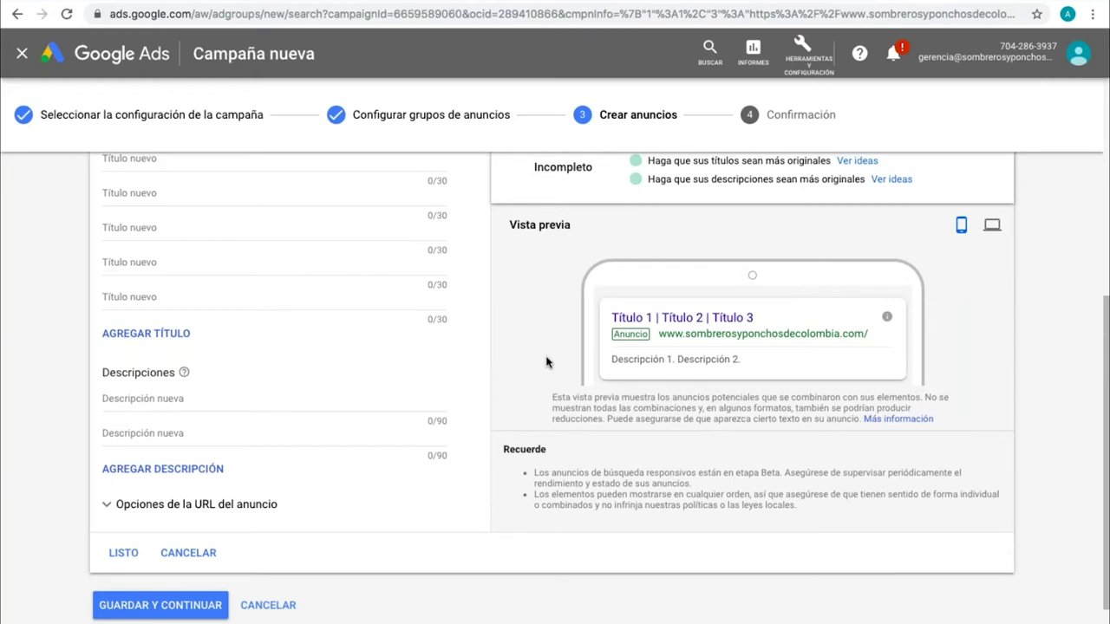
pyautogui.scroll(2, 546, 361)
# - Enter "Mochilas Wayuu" in the ad's first title
pyautogui.click(103, 211)
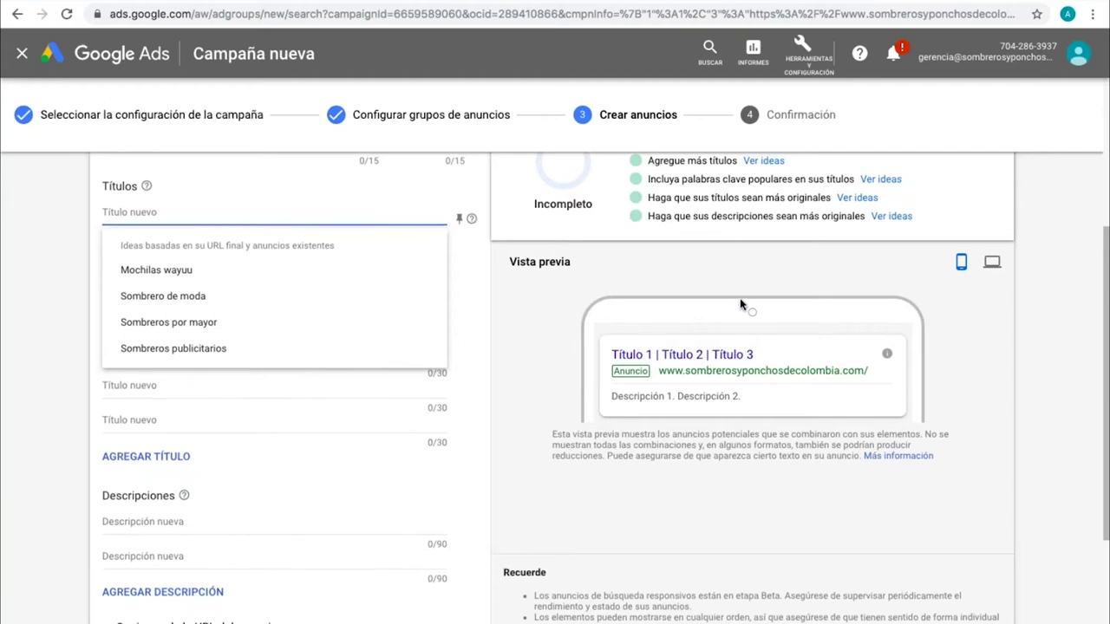
pyautogui.scroll(1, 774, 347)
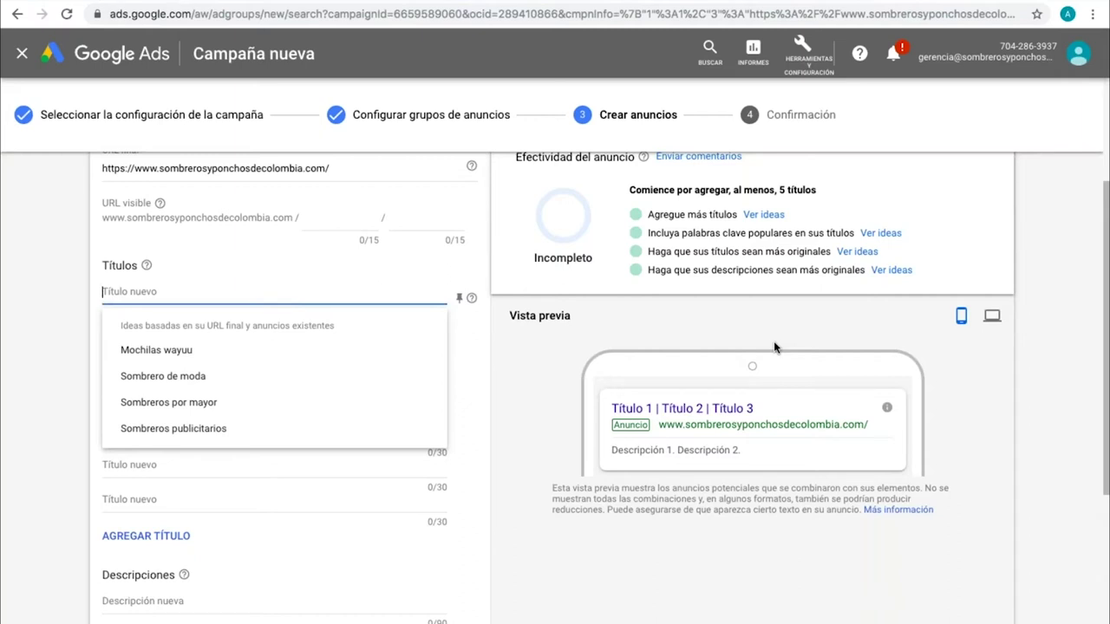
pyautogui.write('J')
pyautogui.press('BackSpace')
pyautogui.write('Mochilas')
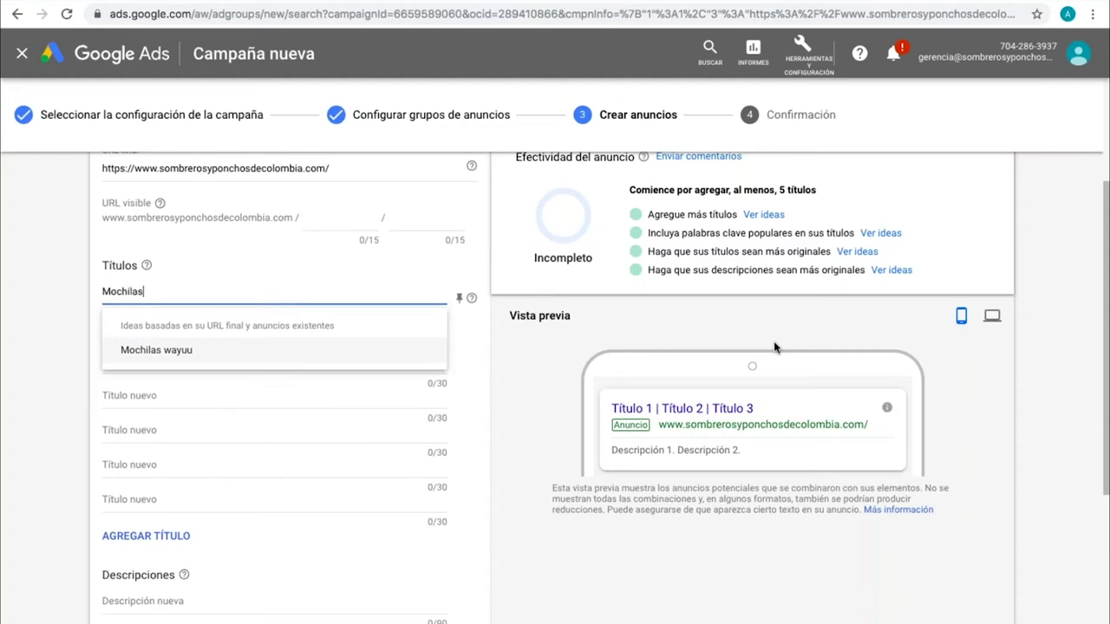
pyautogui.write(' wy')
pyautogui.press('BackSpace')
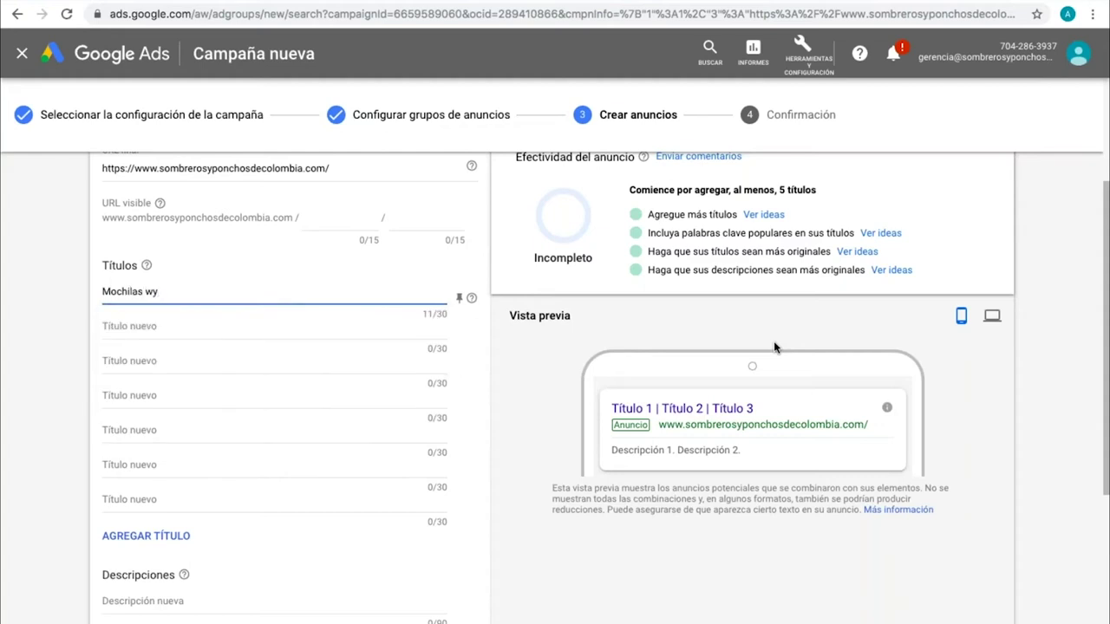
pyautogui.press('BackSpace')
pyautogui.write('Wa')
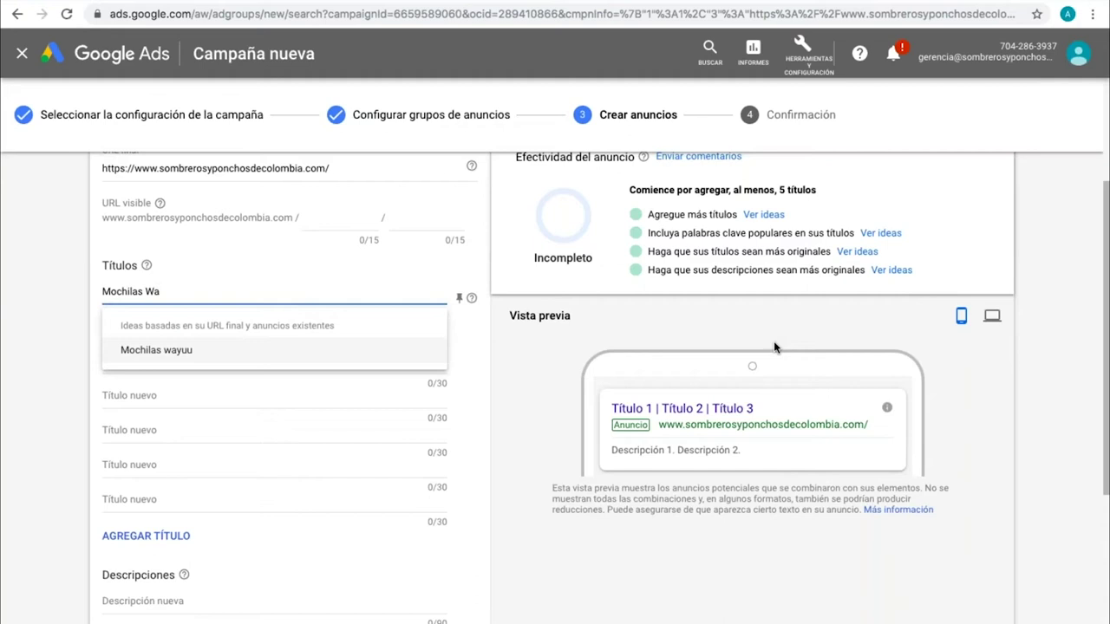
pyautogui.write('yuu')
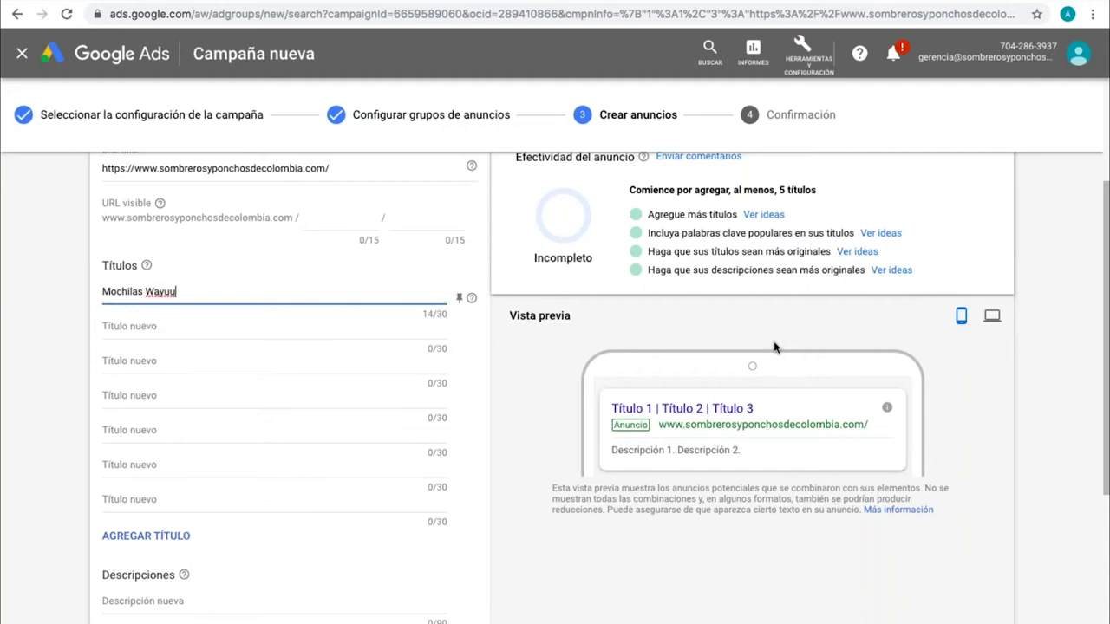
pyautogui.write(' de col')
pyautogui.press('BackSpace')
pyautogui.press('BackSpace')
pyautogui.press('BackSpace')
pyautogui.press('BackSpace')
pyautogui.write('dif')
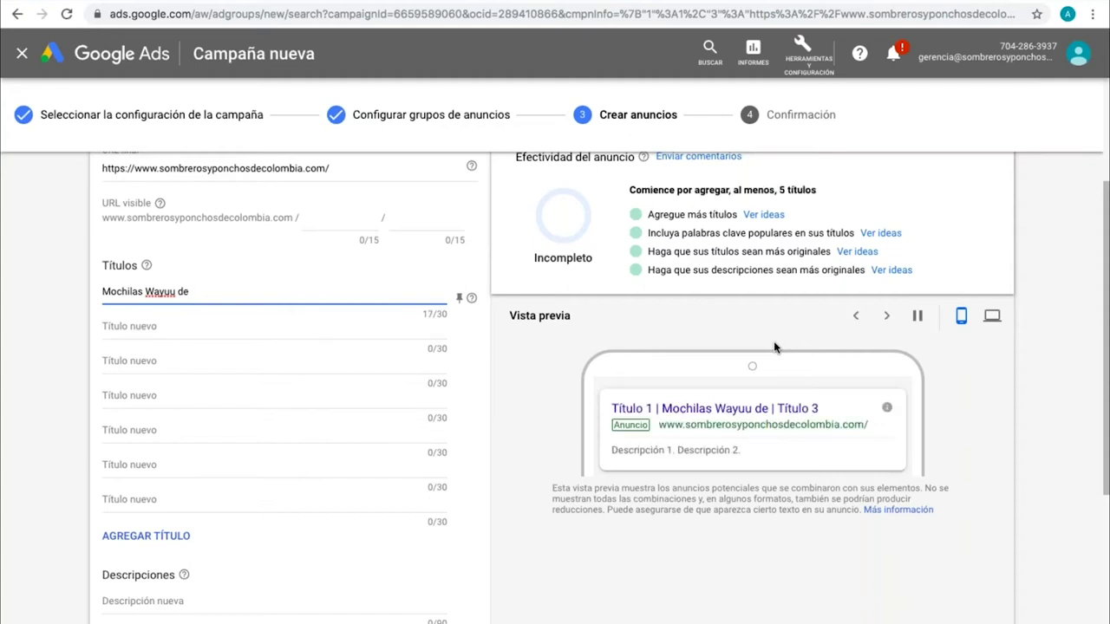
pyautogui.press('BackSpace')
pyautogui.press('BackSpace')
pyautogui.press('BackSpace')
pyautogui.write('colores')
pyautogui.press('BackSpace')
pyautogui.press('BackSpace')
pyautogui.press('BackSpace')
pyautogui.press('BackSpace')
pyautogui.press('BackSpace')
pyautogui.press('BackSpace')
pyautogui.press('BackSpace')
pyautogui.press('BackSpace')
pyautogui.press('BackSpace')
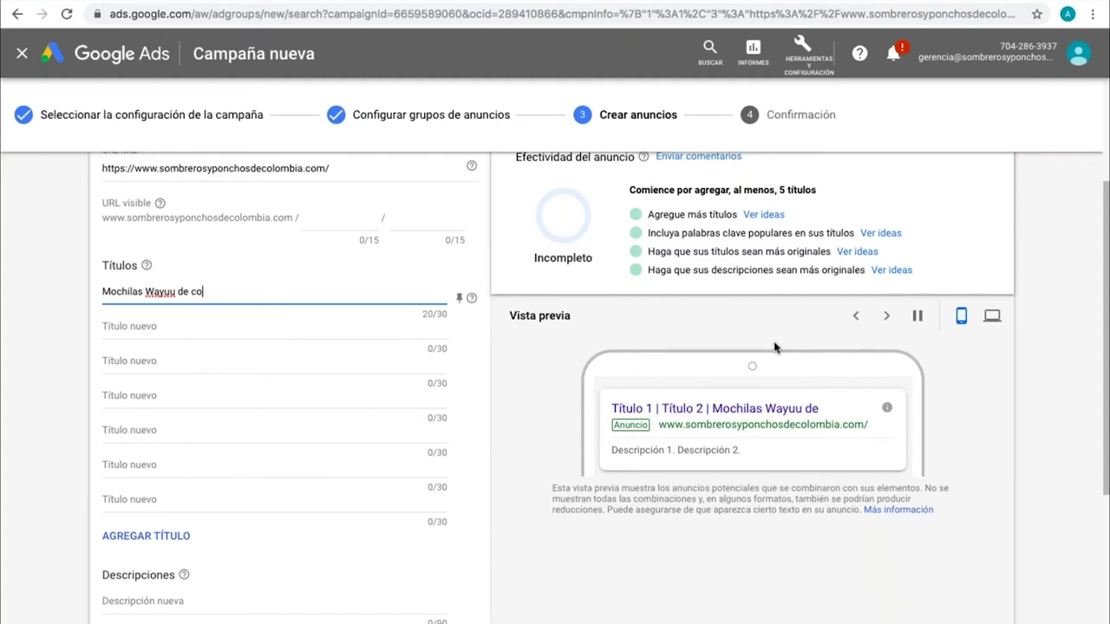
# - Complete the first title so it reads "Mochilas Wayuu hechas a mano"
pyautogui.write('hechas a mano')
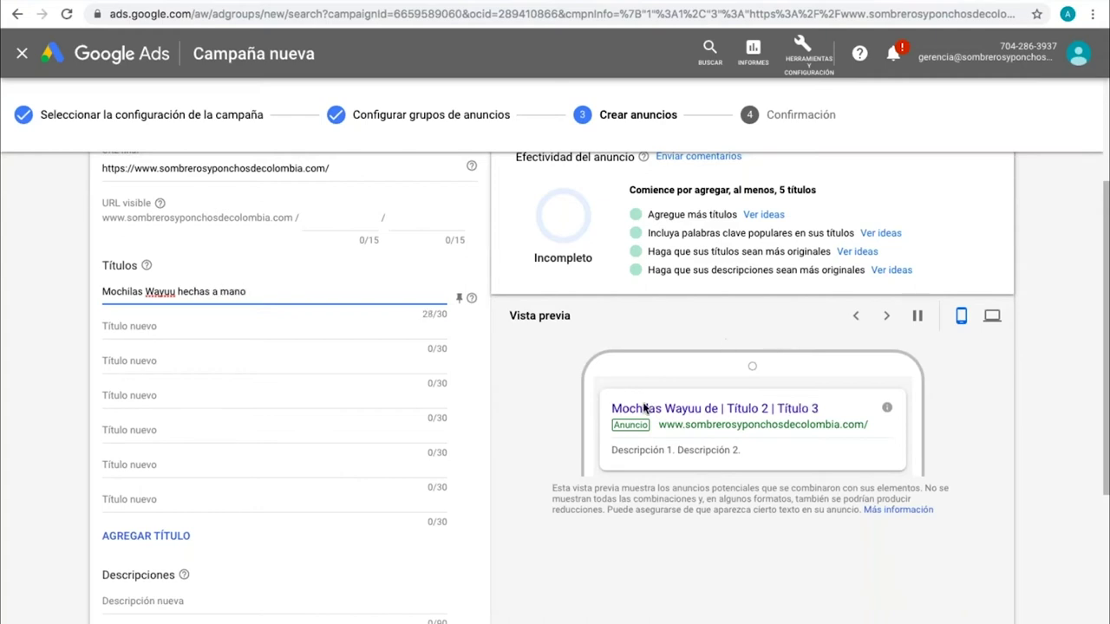
pyautogui.click(314, 338)
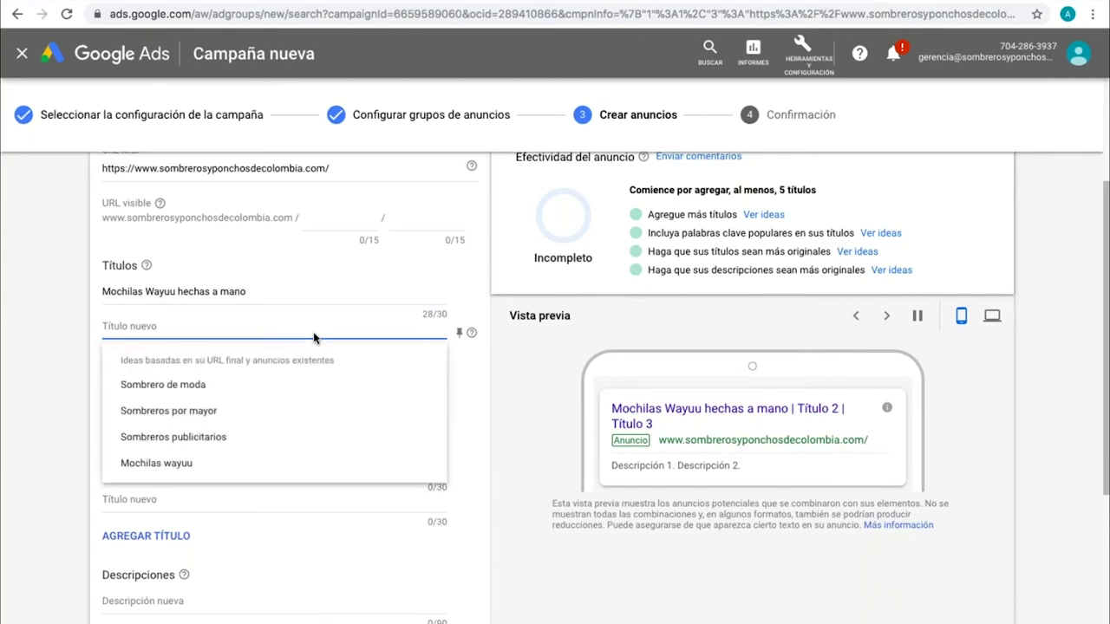
pyautogui.click(542, 397)
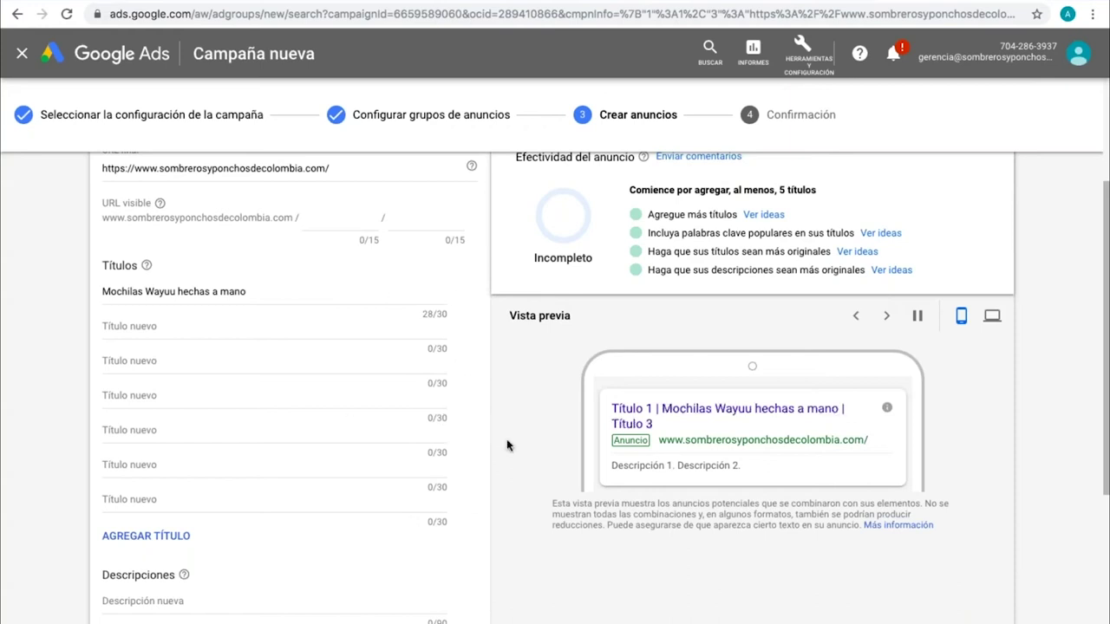
# - Enter "Regala una mochila wayuu" as the ad's second title, keeping it within the 30-character limit
pyautogui.click(206, 329)
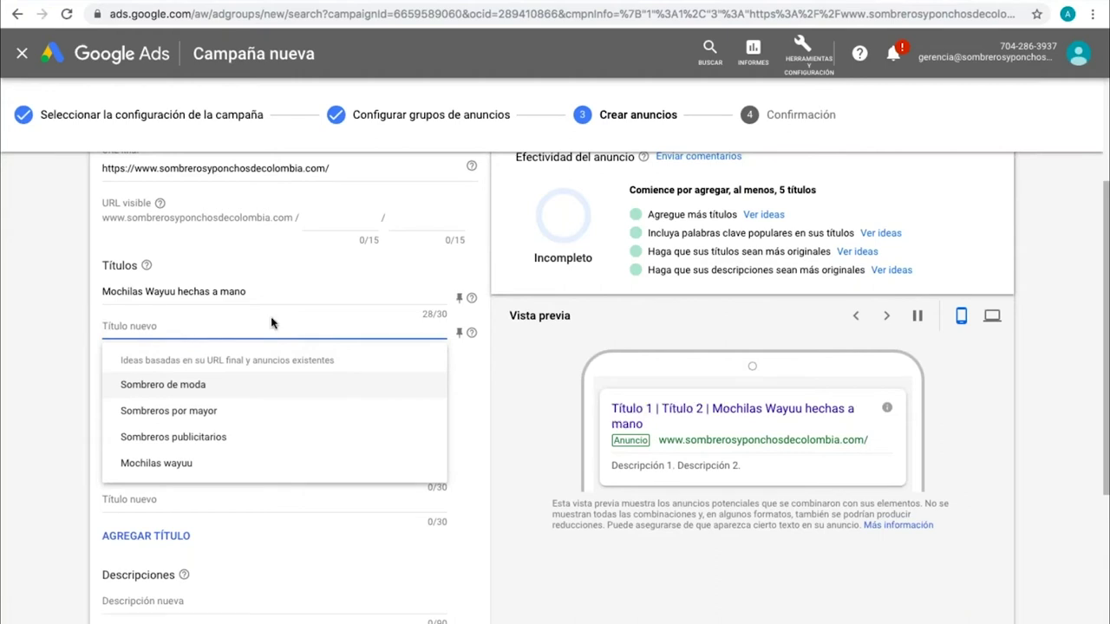
pyautogui.write('Moc')
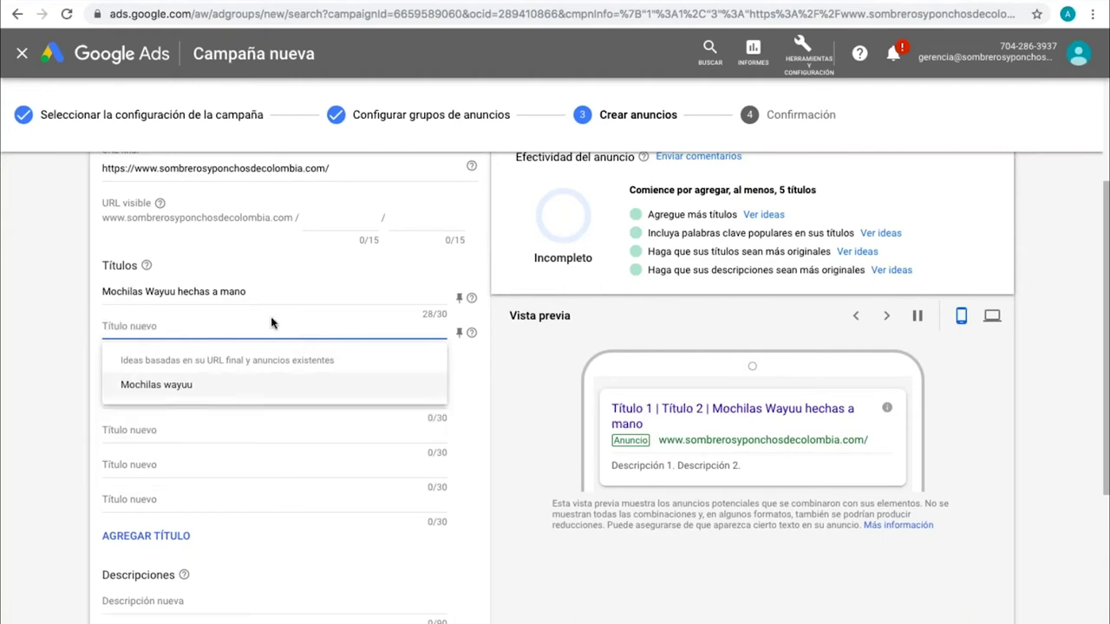
pyautogui.write('hilas w')
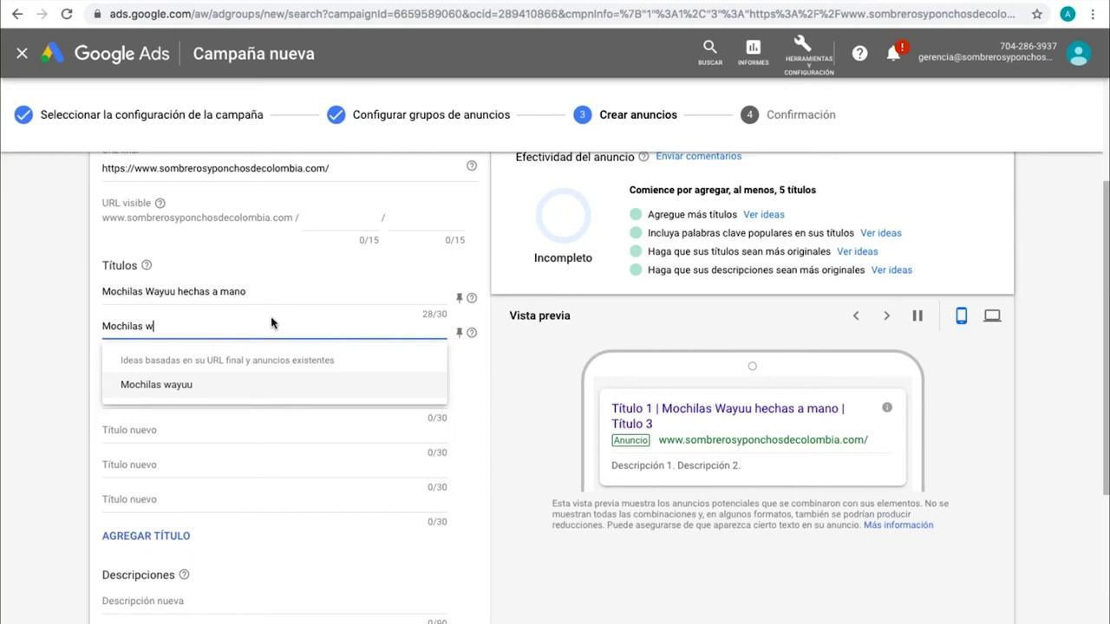
pyautogui.click(179, 328)
pyautogui.moveTo(179, 327); pyautogui.dragTo(94, 332)
pyautogui.write('El')
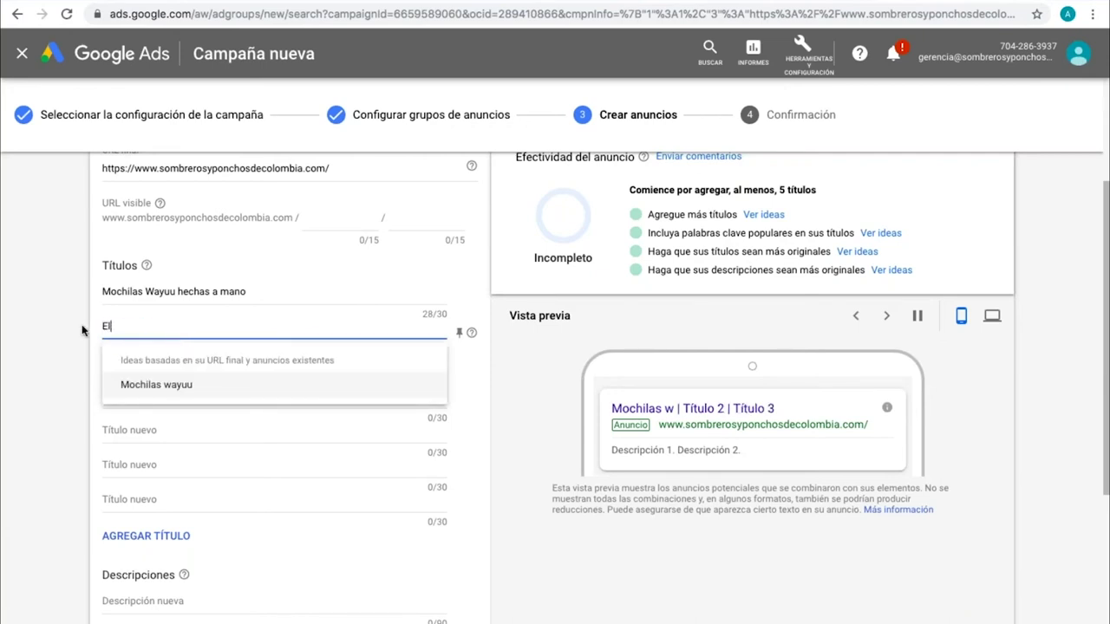
pyautogui.write(' mejor regalo e')
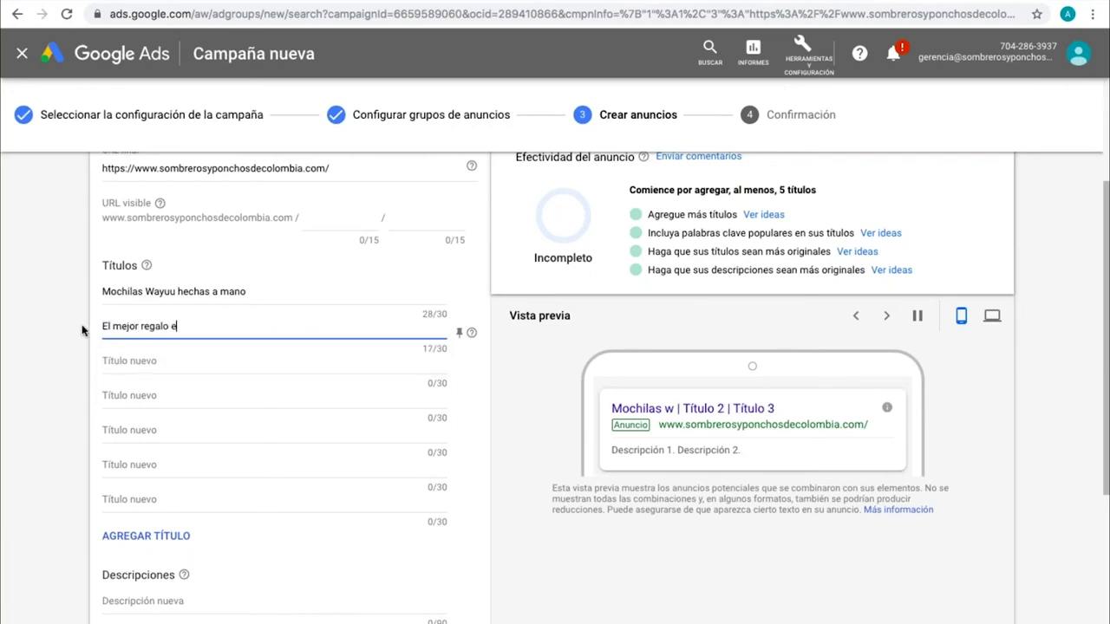
pyautogui.write('s una mochila wayuu')
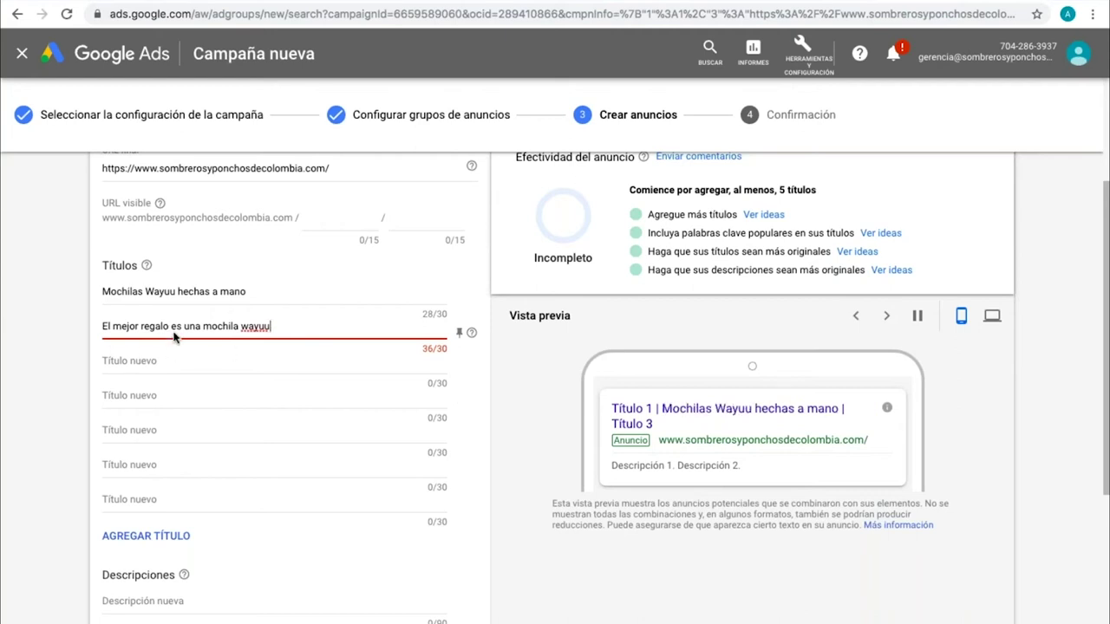
pyautogui.moveTo(202, 326); pyautogui.dragTo(28, 330)
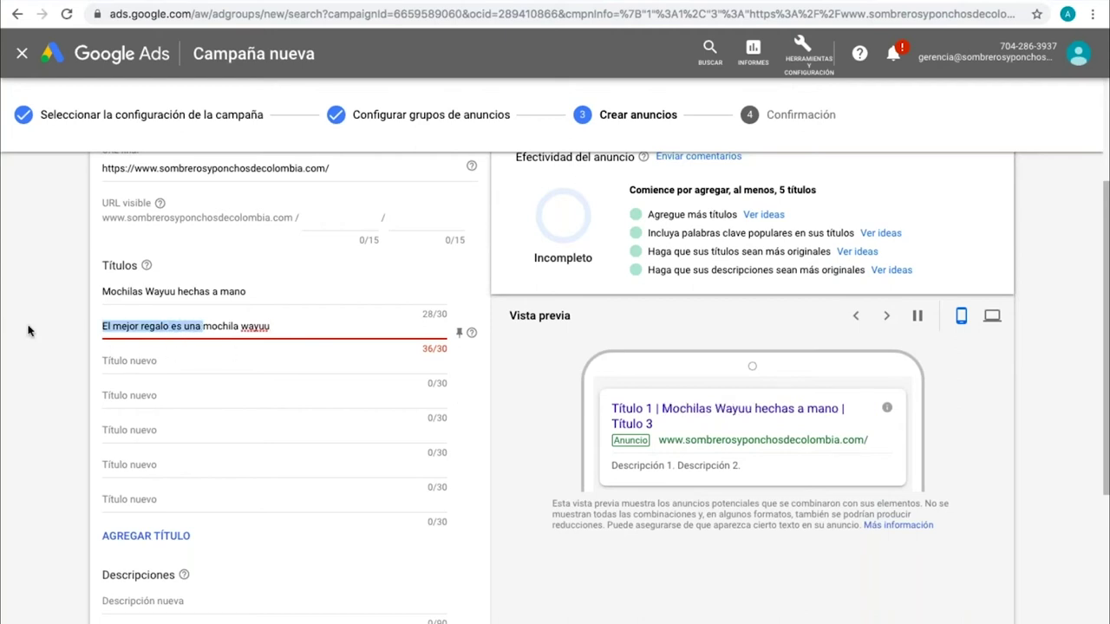
pyautogui.write('Regala una')
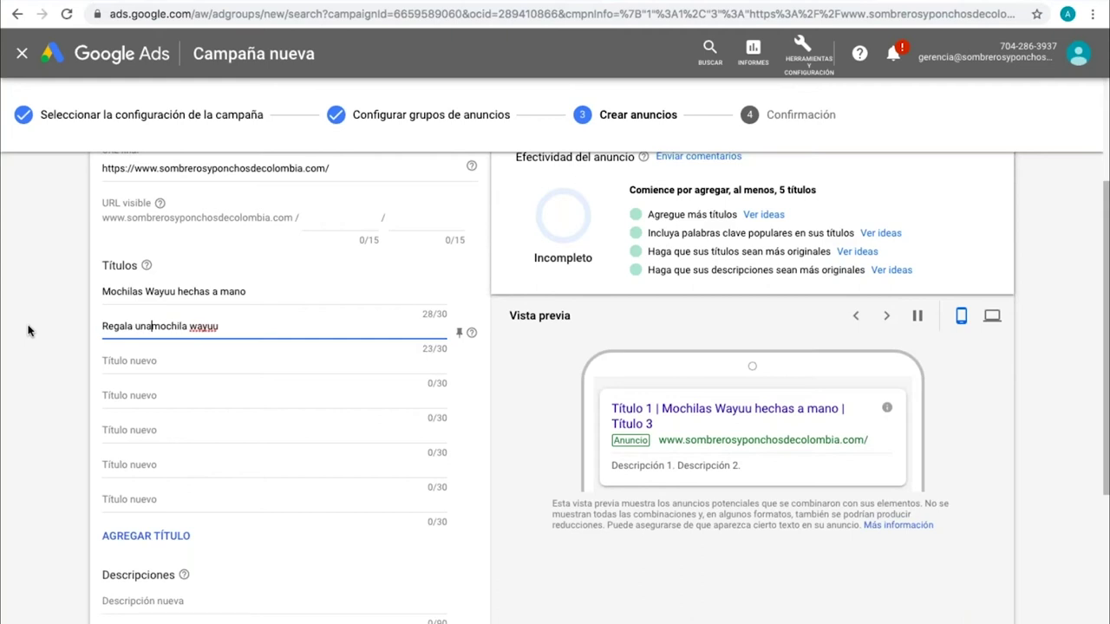
# - Look over the remaining ad fields and browse the mobile preview's title combinations
pyautogui.click(141, 369)
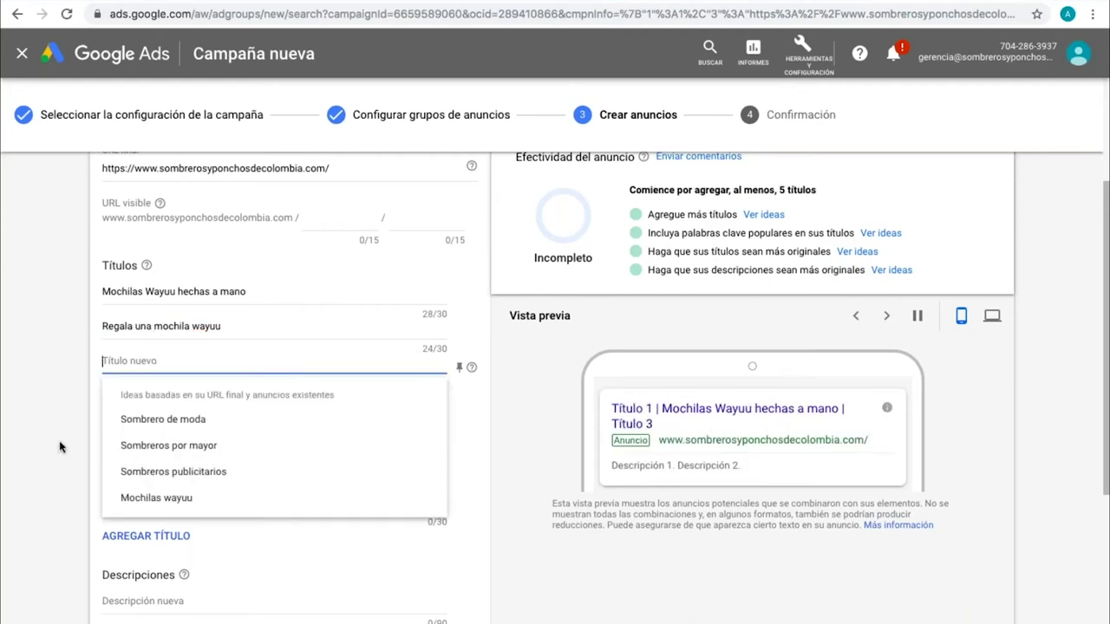
pyautogui.scroll(-2, 59, 447)
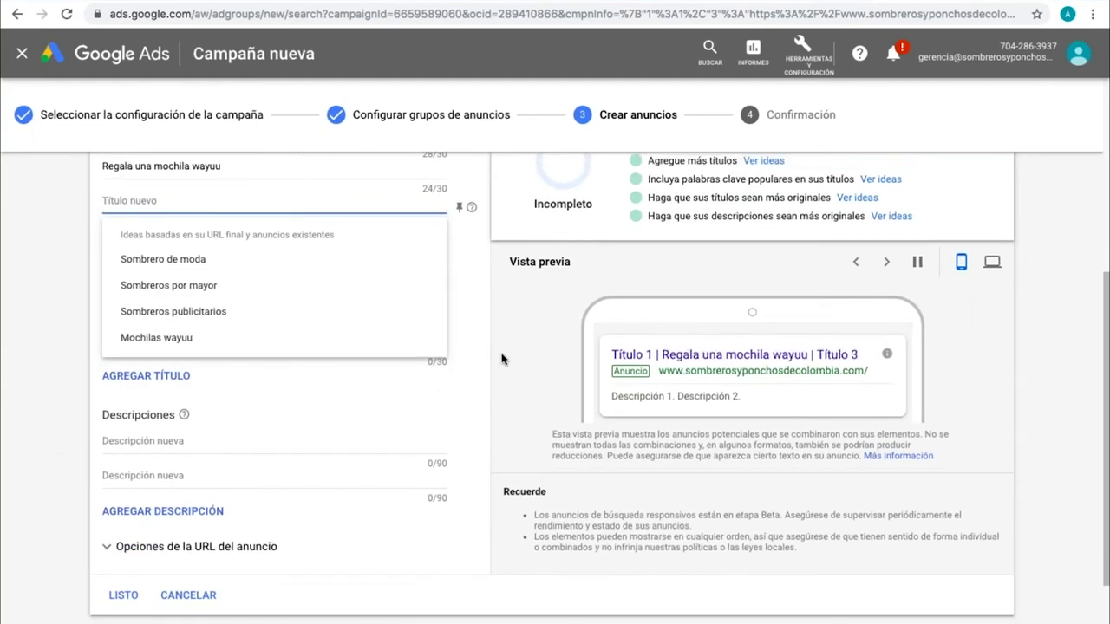
pyautogui.click(502, 357)
pyautogui.scroll(-1, 298, 426)
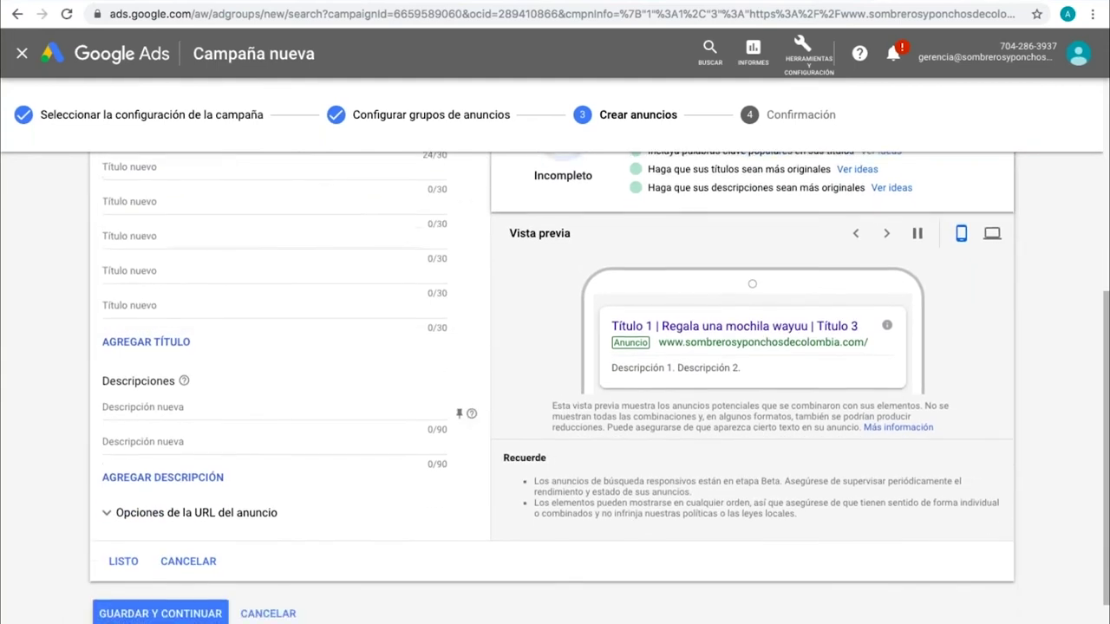
pyautogui.scroll(3, 457, 423)
pyautogui.scroll(5, 567, 485)
pyautogui.scroll(-3, 567, 485)
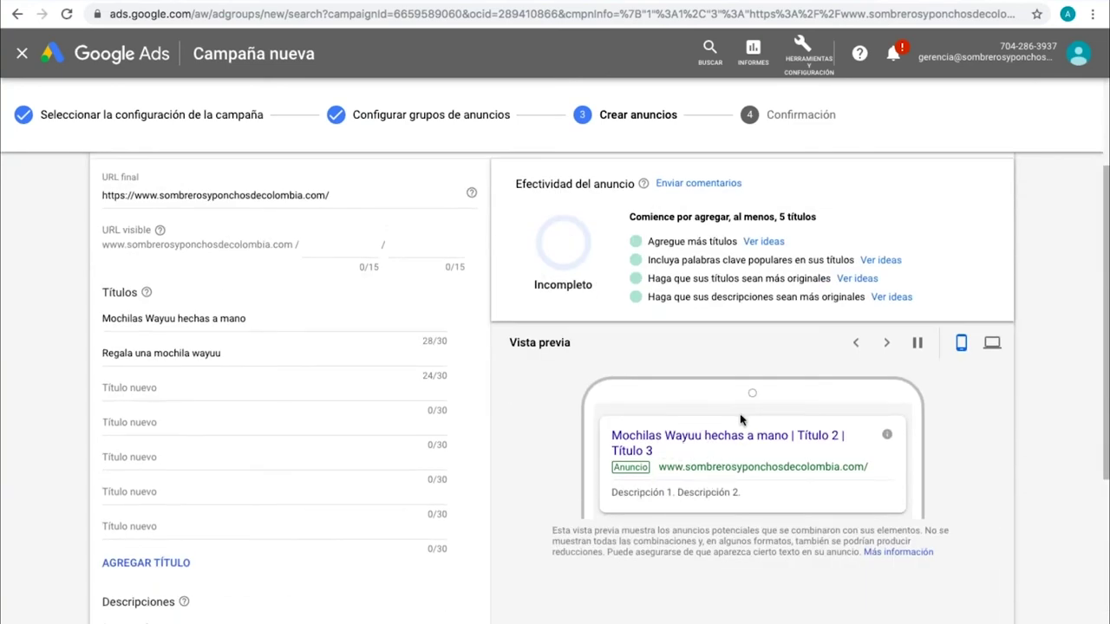
pyautogui.click(887, 344)
pyautogui.click(888, 346)
pyautogui.click(856, 347)
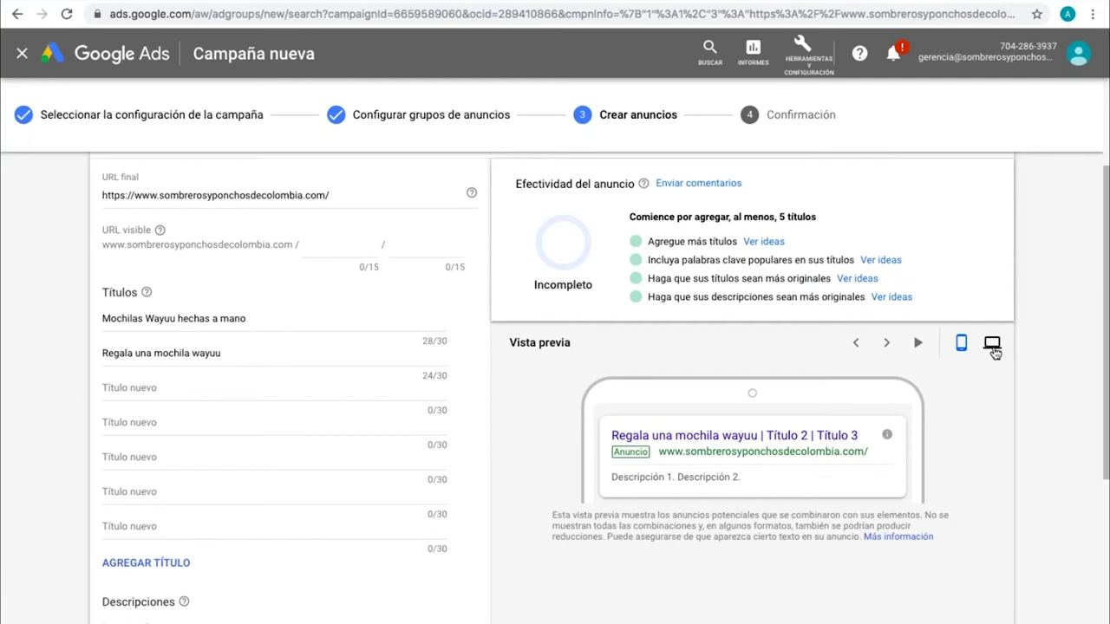
# - Enter "Apoya a un artesano con tu compra." as the ad's first description
pyautogui.scroll(-3, 989, 347)
pyautogui.click(261, 388)
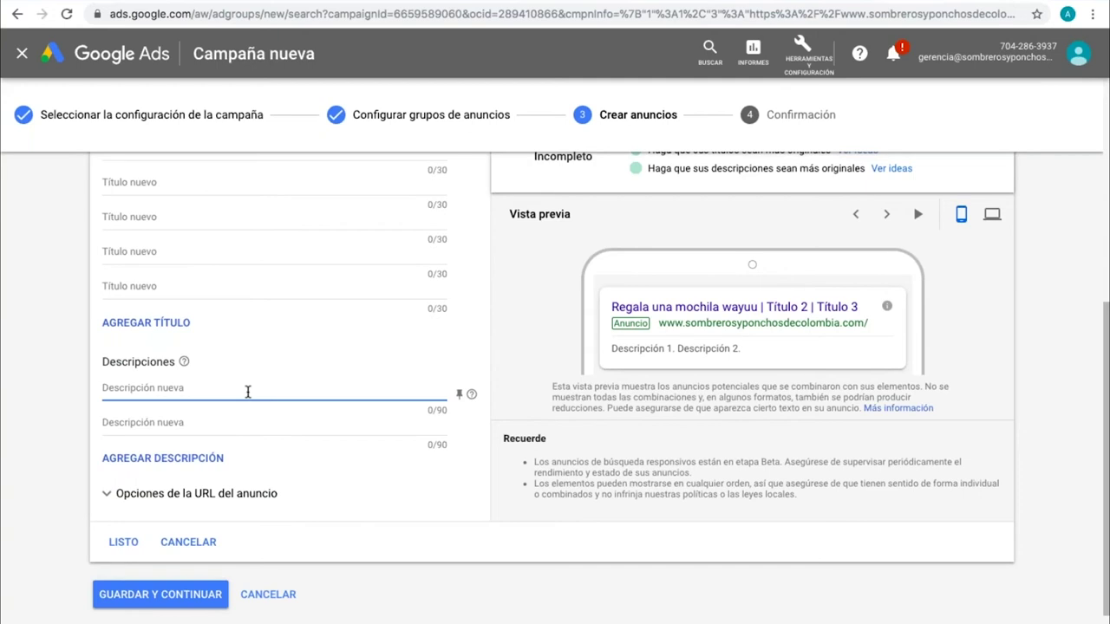
pyautogui.scroll(3, 248, 392)
pyautogui.scroll(-3, 163, 373)
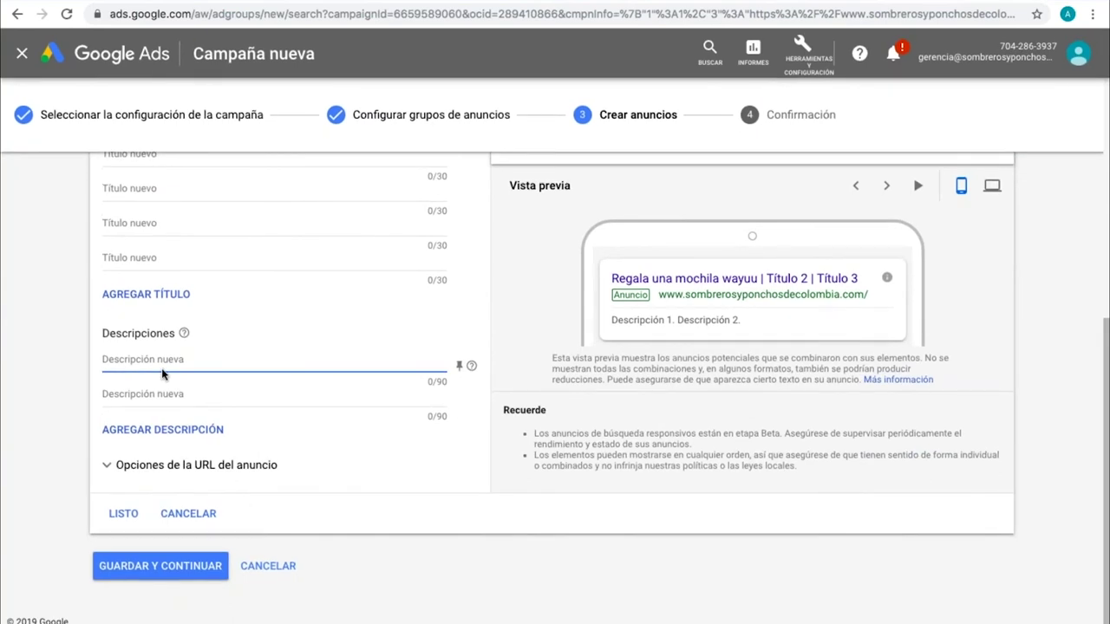
pyautogui.write('Apoya a un artesano con tu compra.')
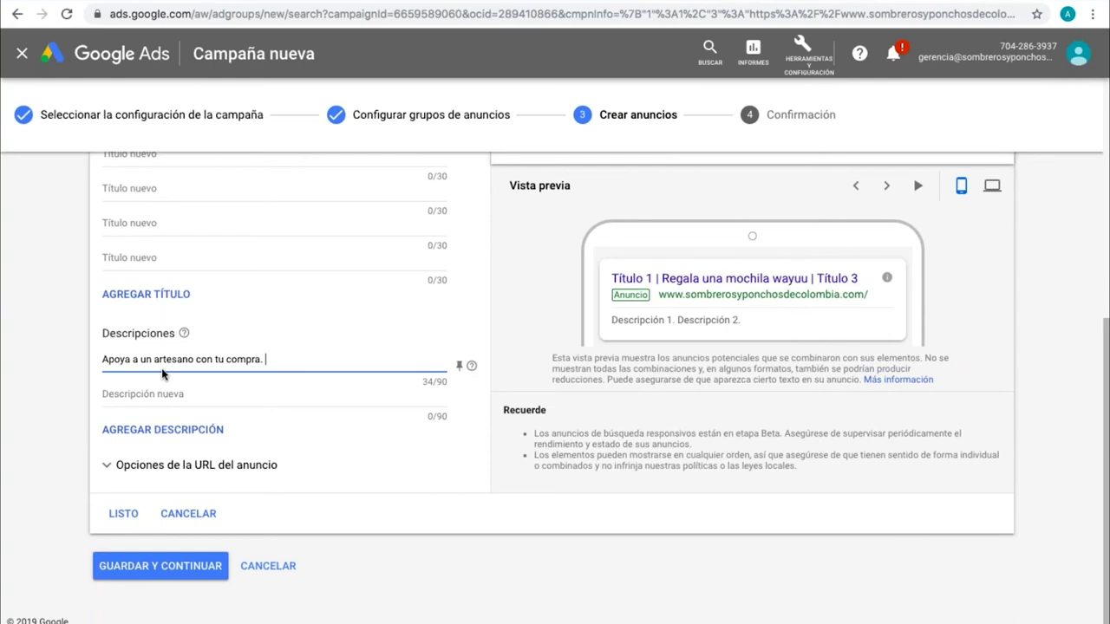
# - Enter "El mejor precio y la mejor calidad." as the ad's second description
pyautogui.click(231, 404)
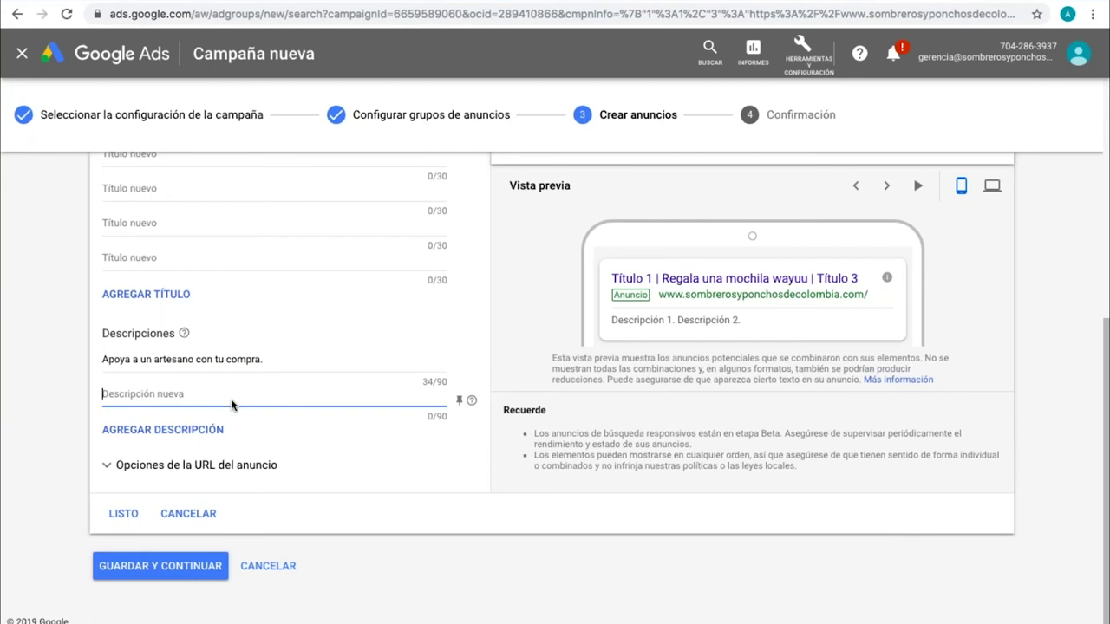
pyautogui.write('El mejor precio y la mejor')
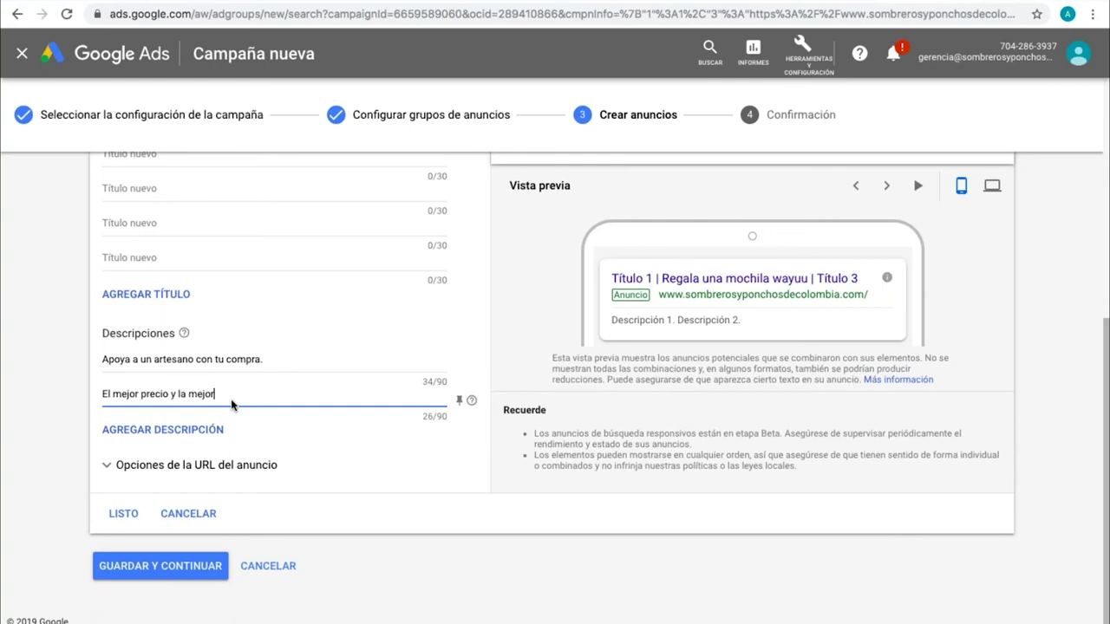
pyautogui.write(' calidad.')
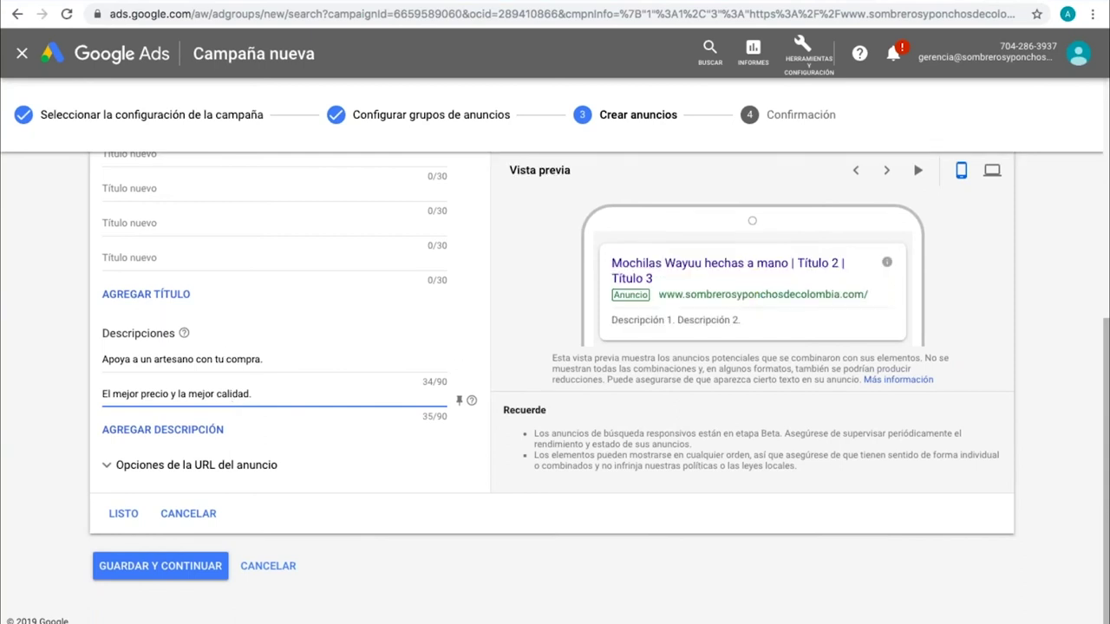
# - Extend the ad's second description to read "El mejor precio y la mejor calidad de Bogotá."
pyautogui.write('de Bogot')
pyautogui.write('.')
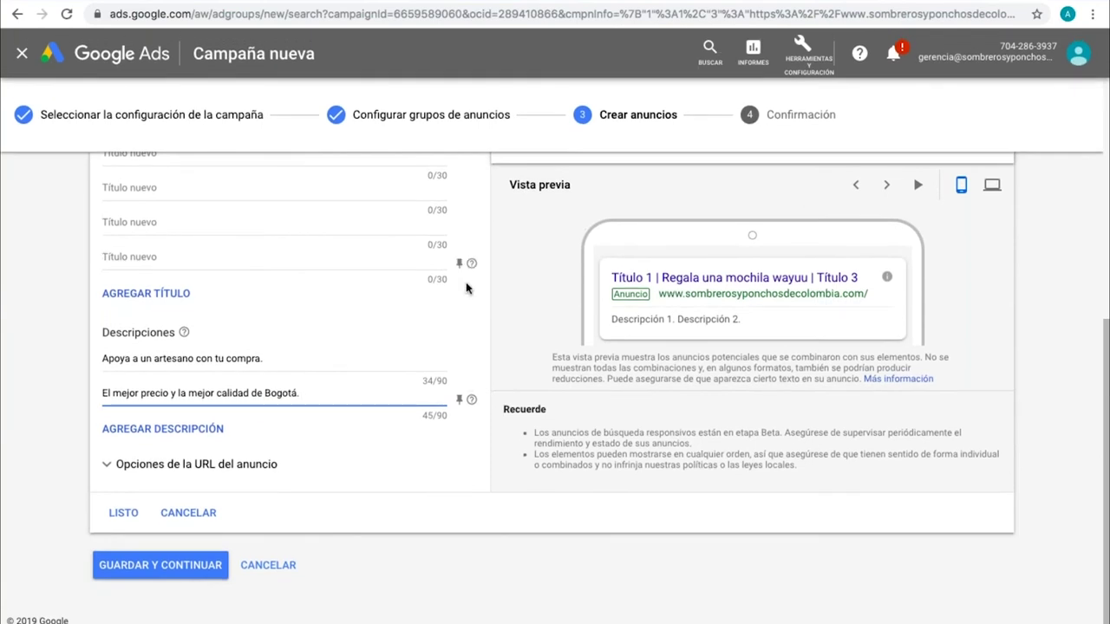
# - Review the ad's titles, descriptions and effectiveness rating, and browse the combinations in the mobile preview
pyautogui.scroll(2, 466, 285)
pyautogui.scroll(1, 548, 291)
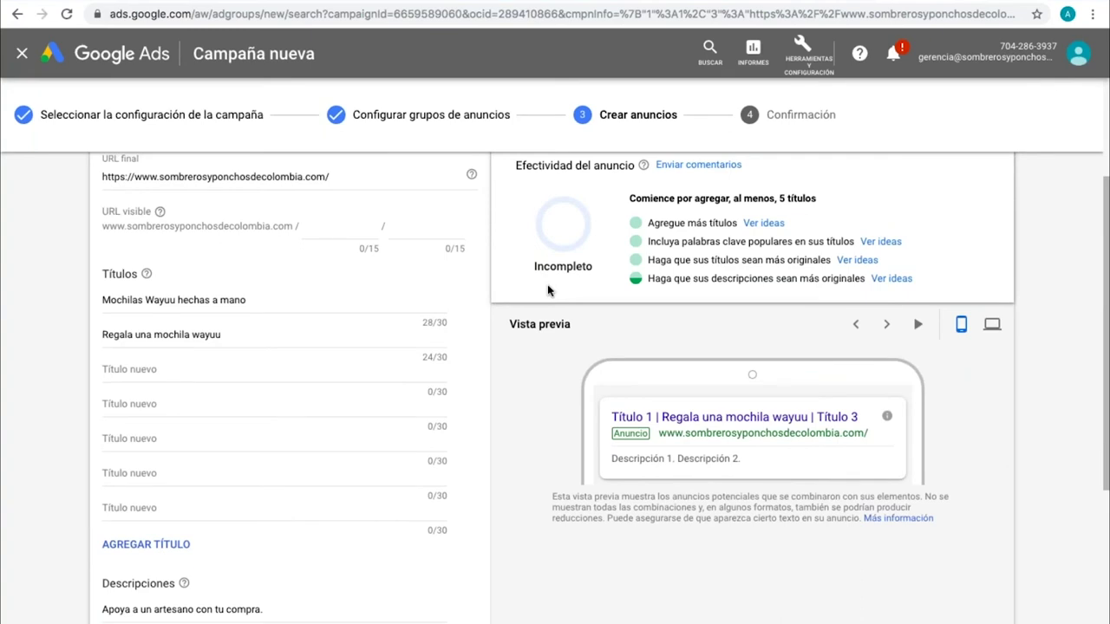
pyautogui.scroll(2, 548, 291)
pyautogui.scroll(-4, 637, 325)
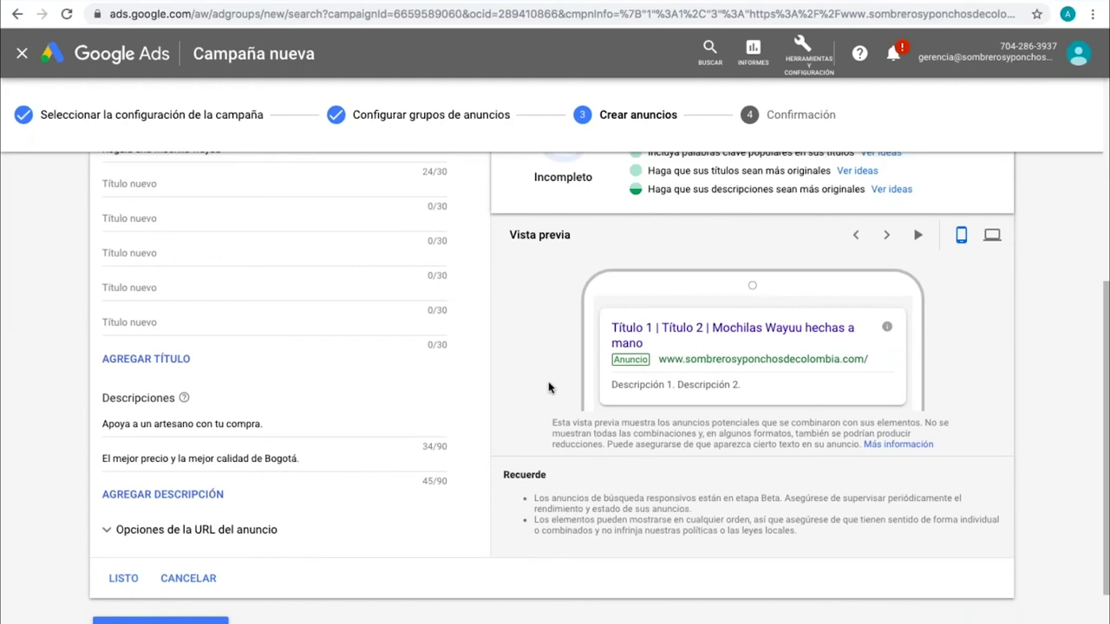
pyautogui.scroll(-1, 549, 386)
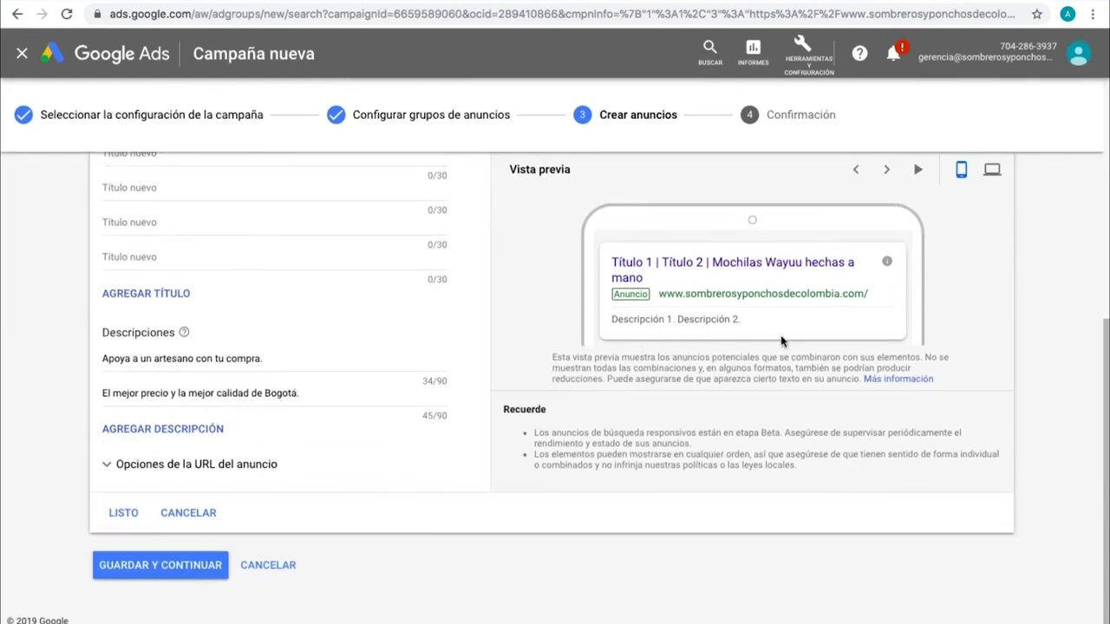
pyautogui.scroll(1, 564, 324)
pyautogui.scroll(1, 781, 277)
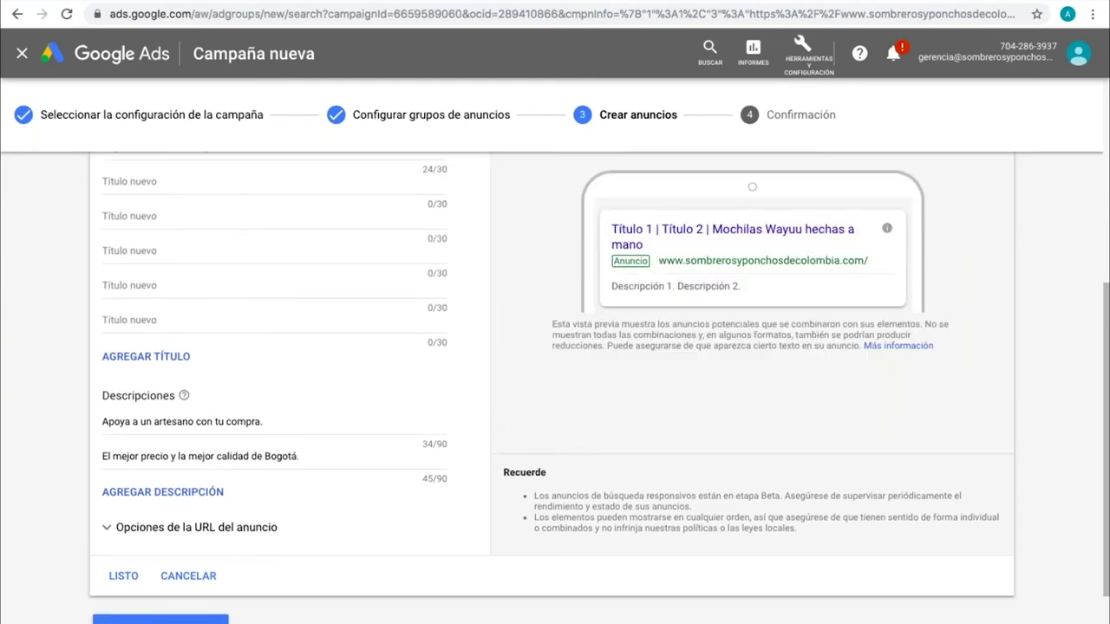
pyautogui.scroll(3, 900, 293)
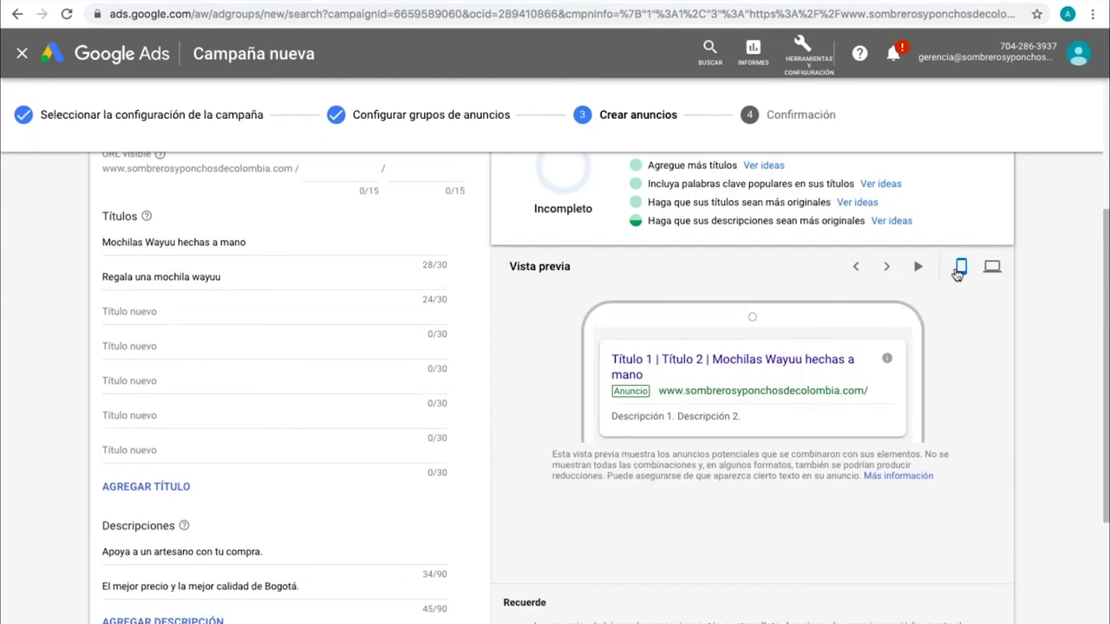
pyautogui.click(856, 268)
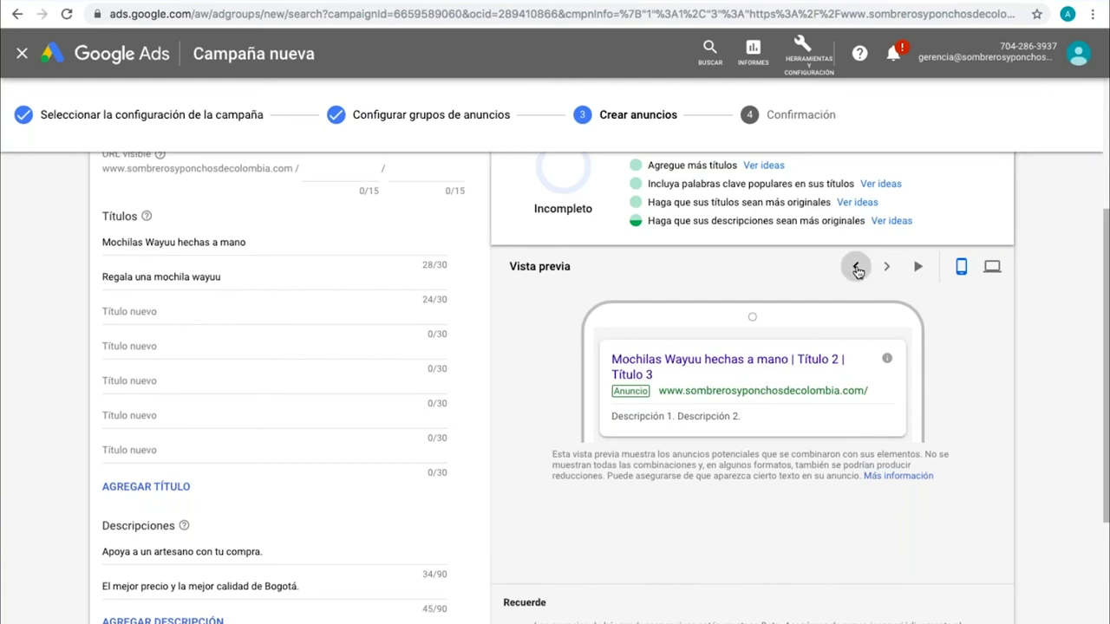
pyautogui.click(856, 268)
pyautogui.click(857, 270)
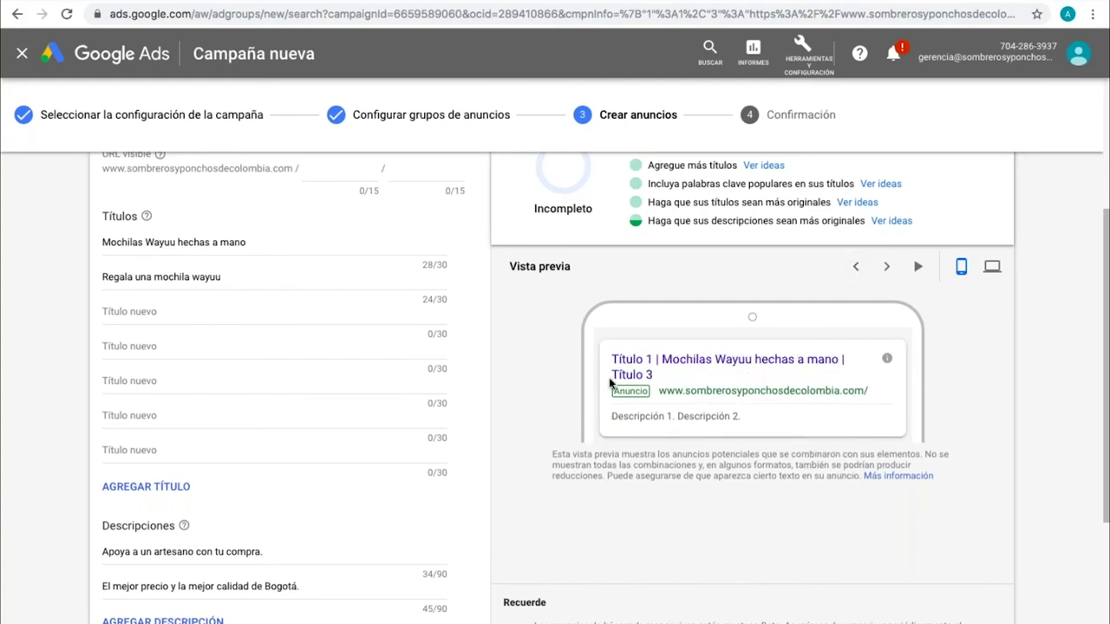
pyautogui.scroll(3, 616, 409)
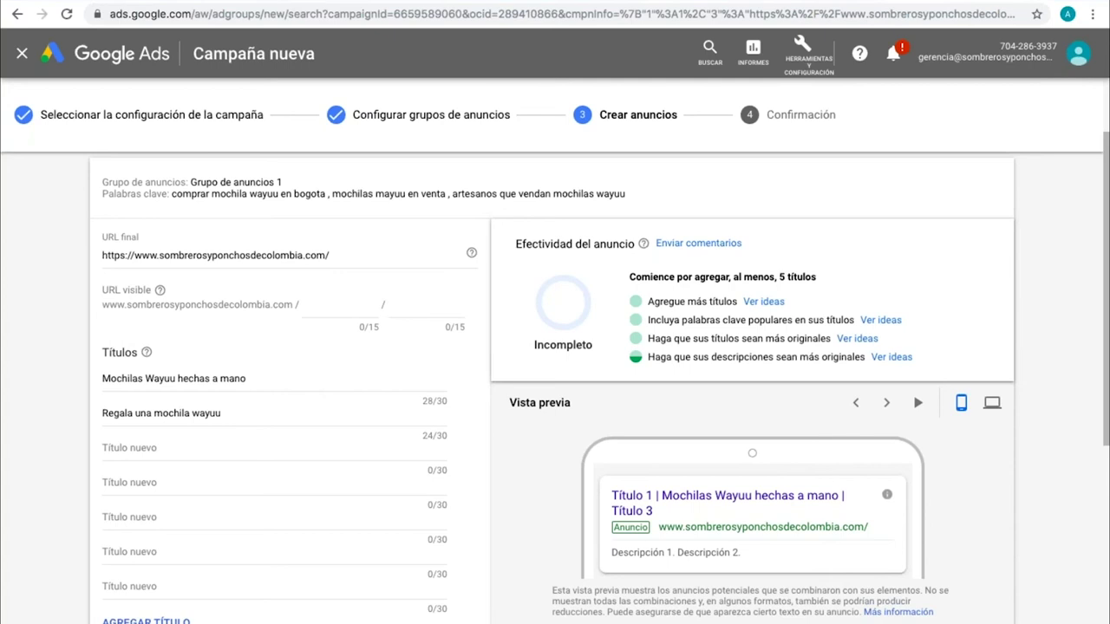
pyautogui.scroll(-4, 175, 549)
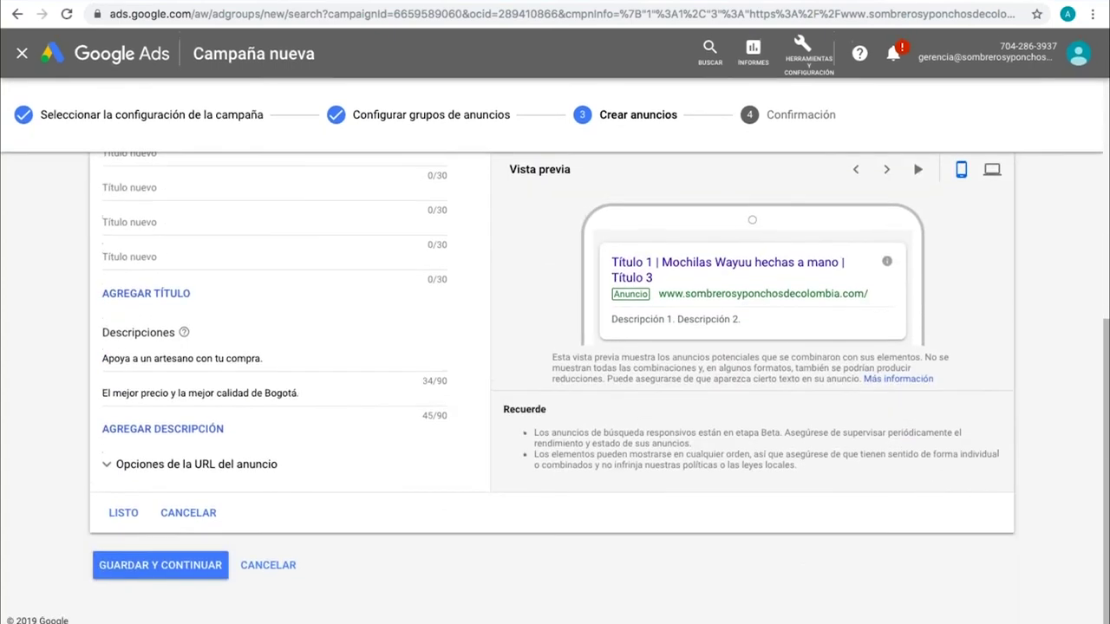
# - Try to save the ad and continue, and check the titles section for missing entries
pyautogui.click(174, 563)
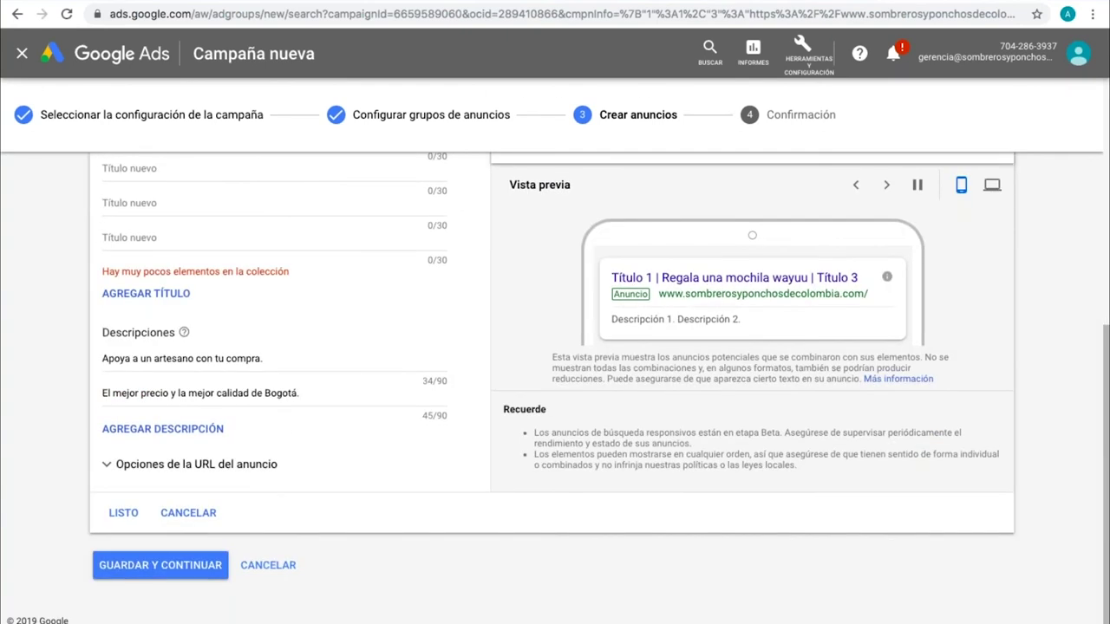
pyautogui.scroll(4, 555, 388)
pyautogui.scroll(4, 488, 404)
pyautogui.scroll(-2, 488, 404)
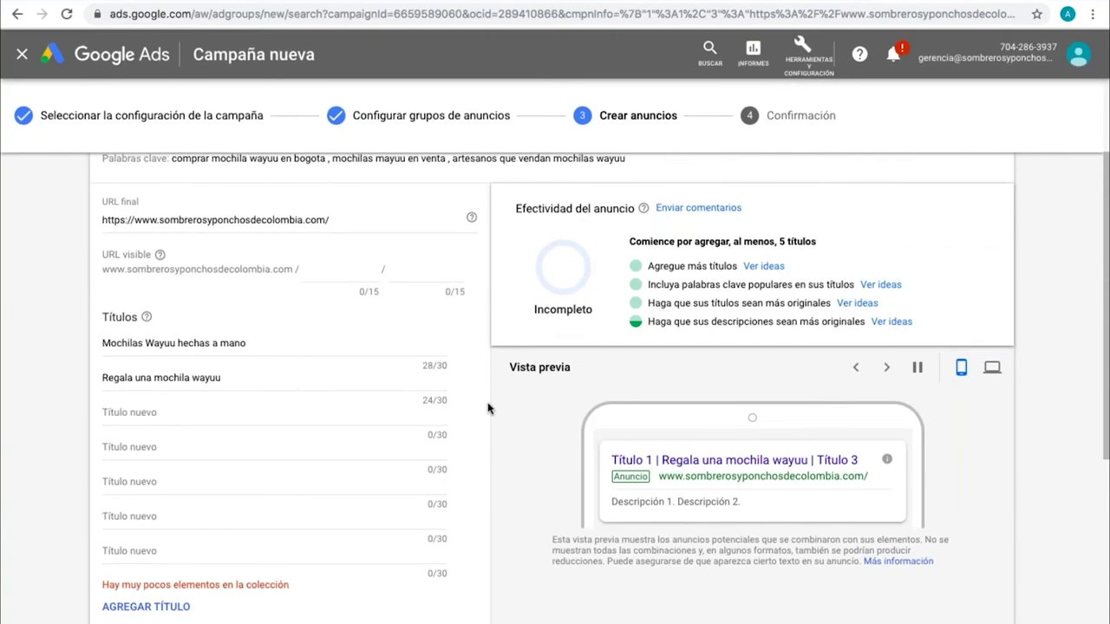
# - Try "Mochilas wayuu de colores" as the ad's third title
pyautogui.click(166, 413)
pyautogui.write('moc')
pyautogui.press('BackSpace')
pyautogui.press('BackSpace')
pyautogui.press('BackSpace')
pyautogui.write('Mochilas')
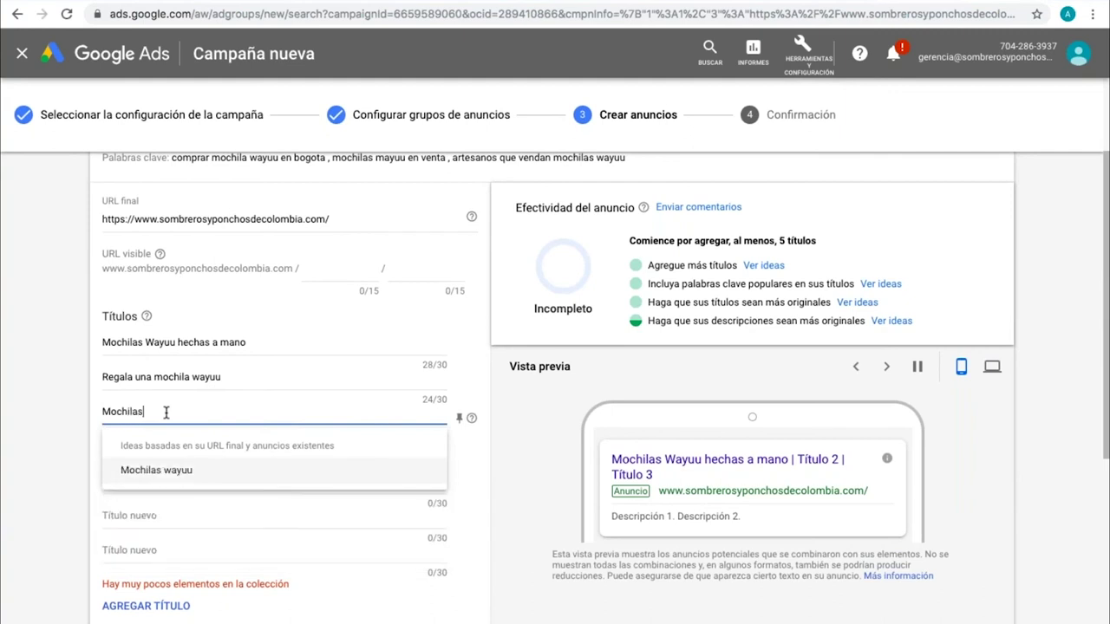
pyautogui.write(' wayuu de colores')
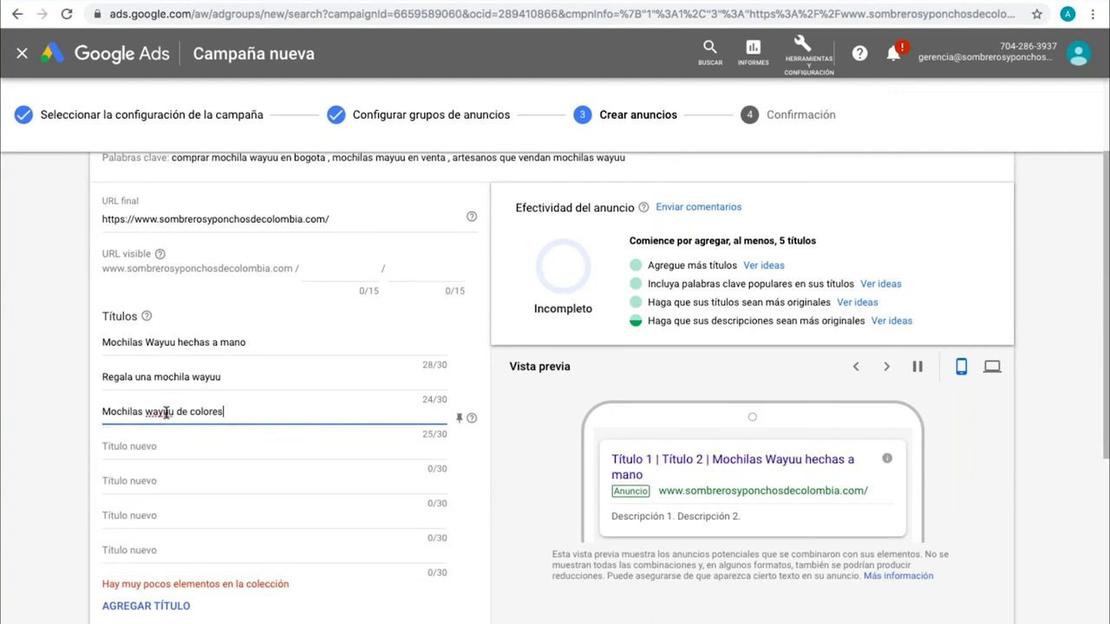
pyautogui.scroll(-1, 275, 404)
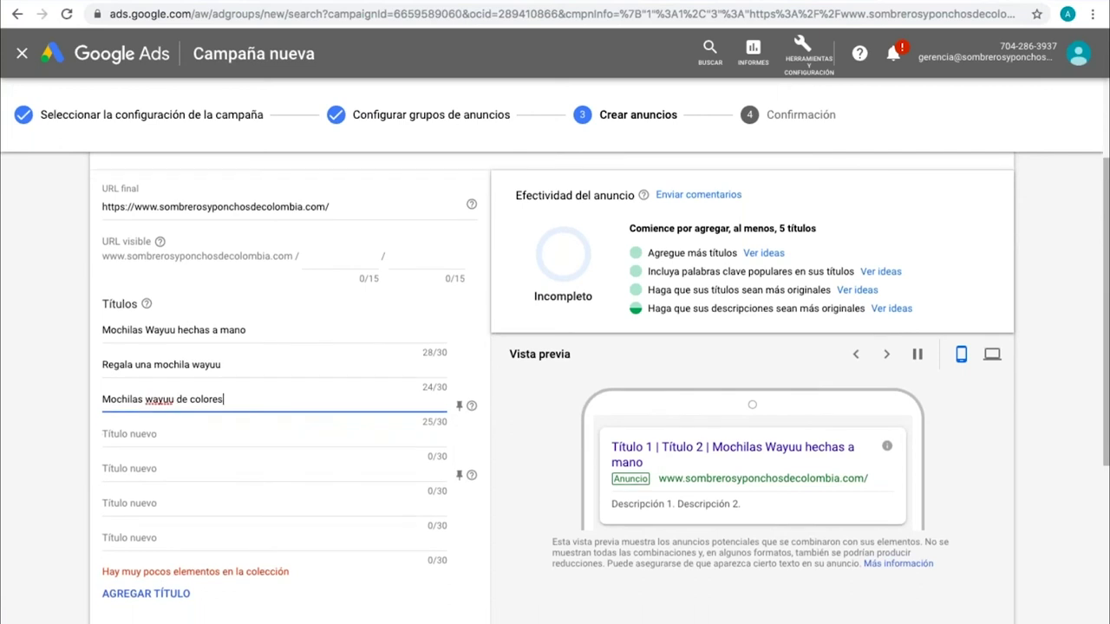
pyautogui.scroll(-1, 213, 372)
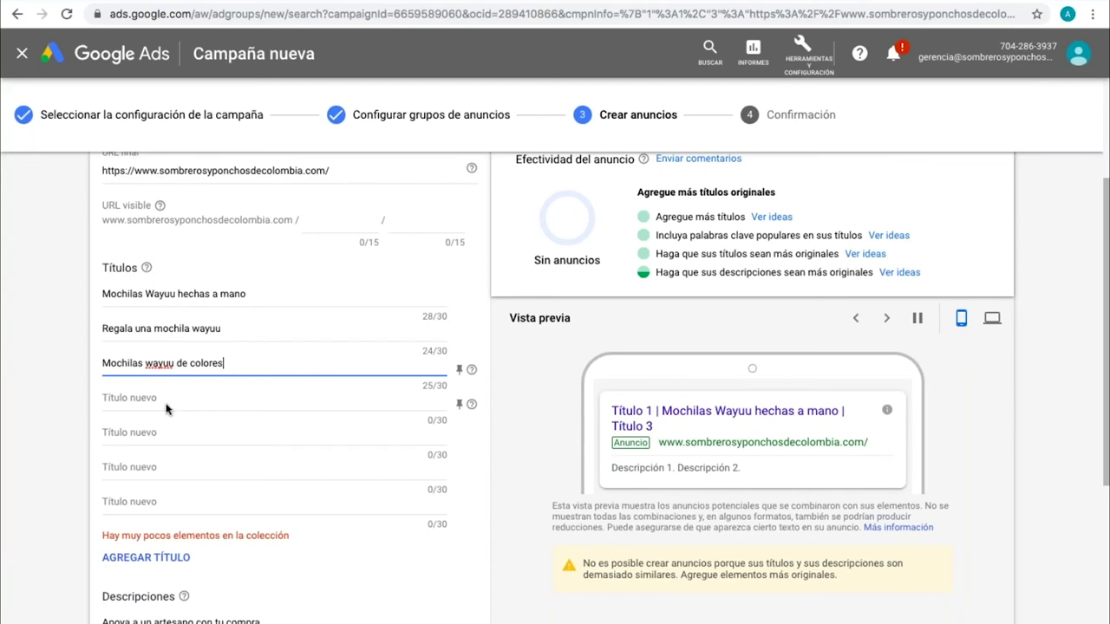
# - Replace the ad's third title with "Mochilas artesanales"
pyautogui.tripleClick(98, 370)
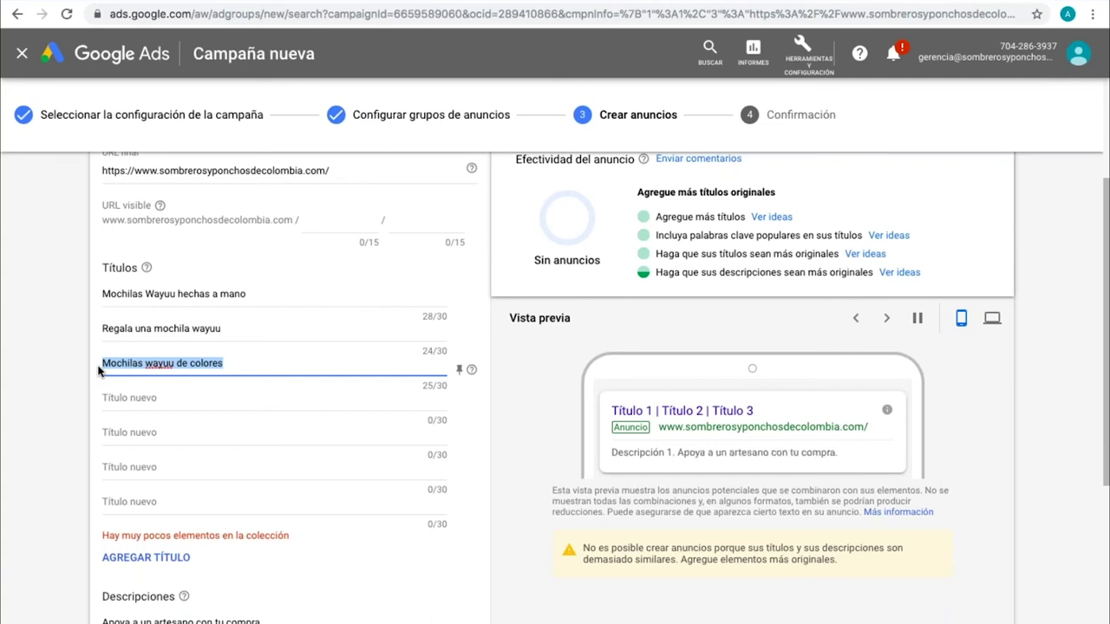
pyautogui.press('BackSpace')
pyautogui.write('mOCHI')
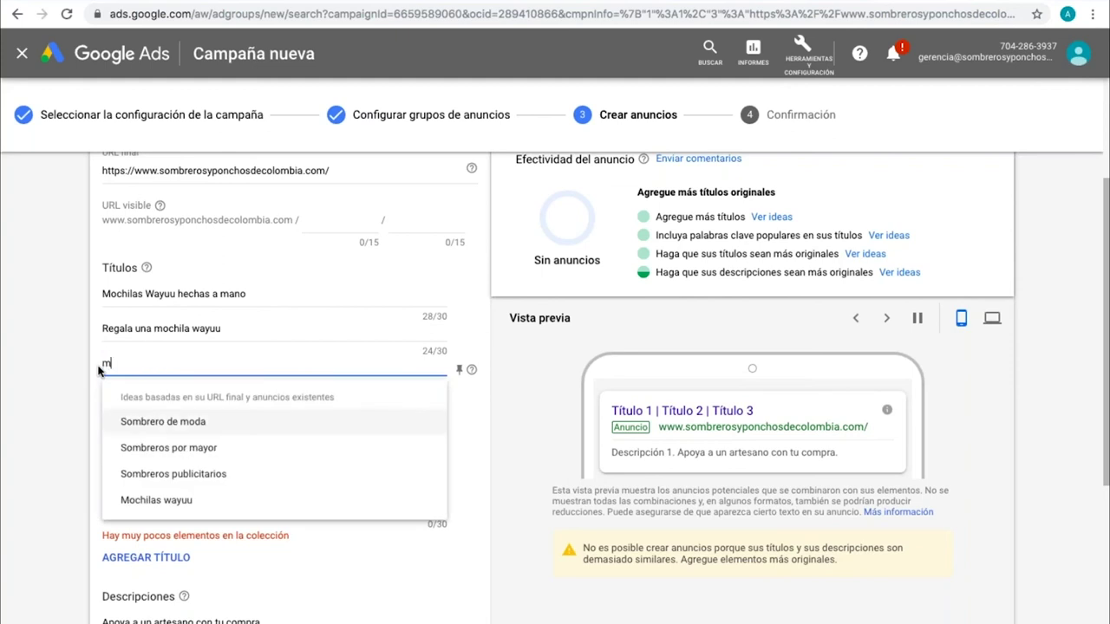
pyautogui.press('BackSpace')
pyautogui.press('BackSpace')
pyautogui.press('BackSpace')
pyautogui.press('BackSpace')
pyautogui.press('BackSpace')
pyautogui.write('MOch')
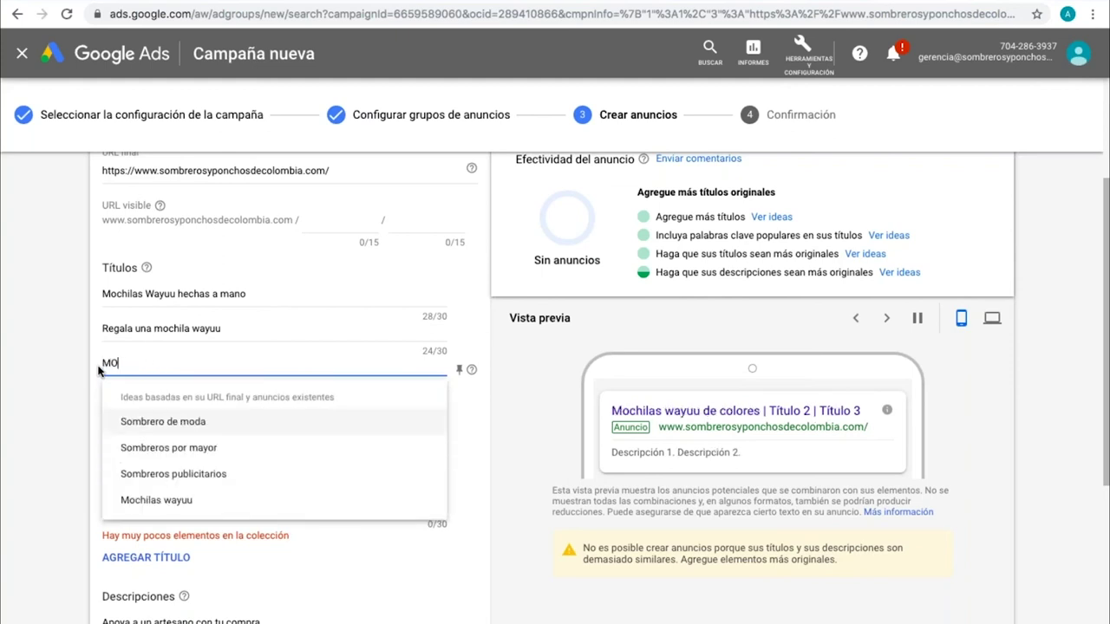
pyautogui.press('BackSpace')
pyautogui.press('BackSpace')
pyautogui.press('BackSpace')
pyautogui.write('o')
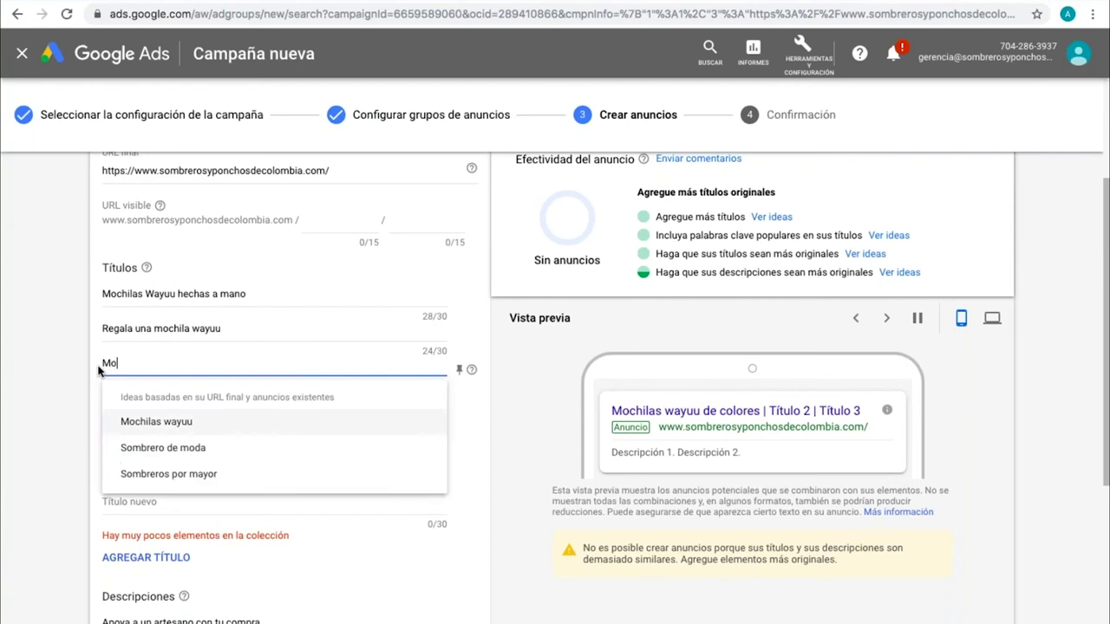
pyautogui.write('chilas arte')
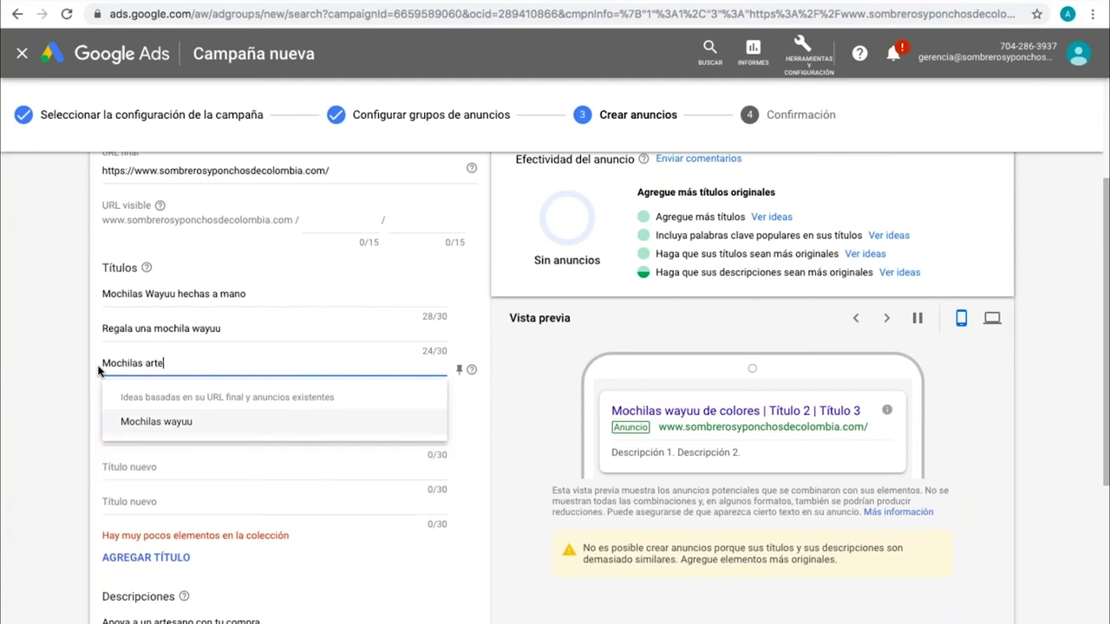
pyautogui.write('sanales')
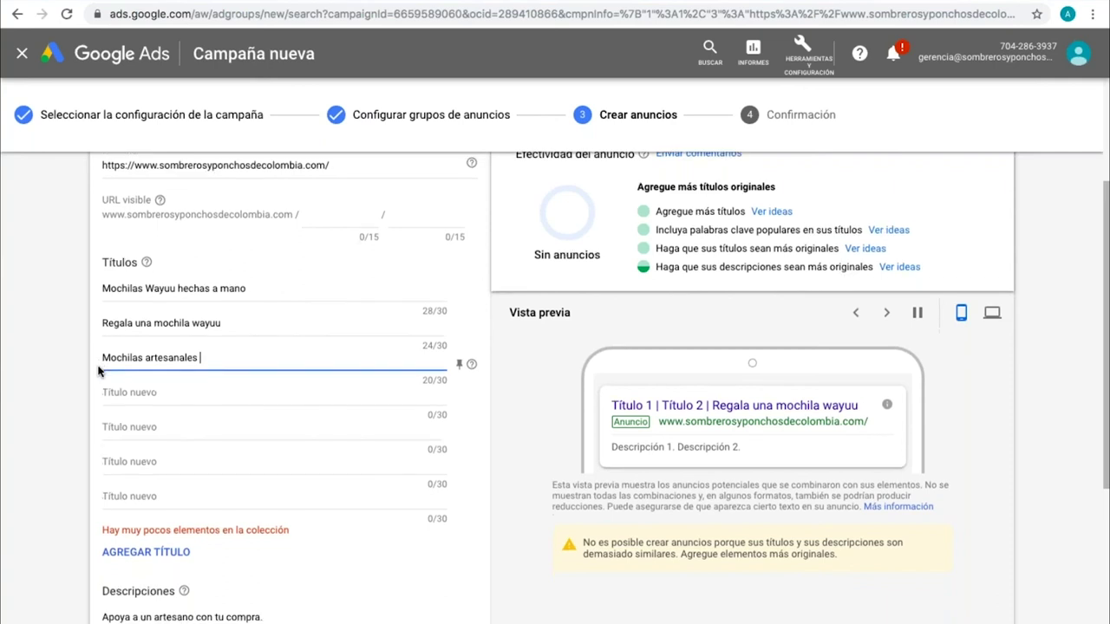
# - Add "Mochilas tipicas colombianas" as the ad's third description, and save the ad to continue
pyautogui.scroll(-2, 69, 299)
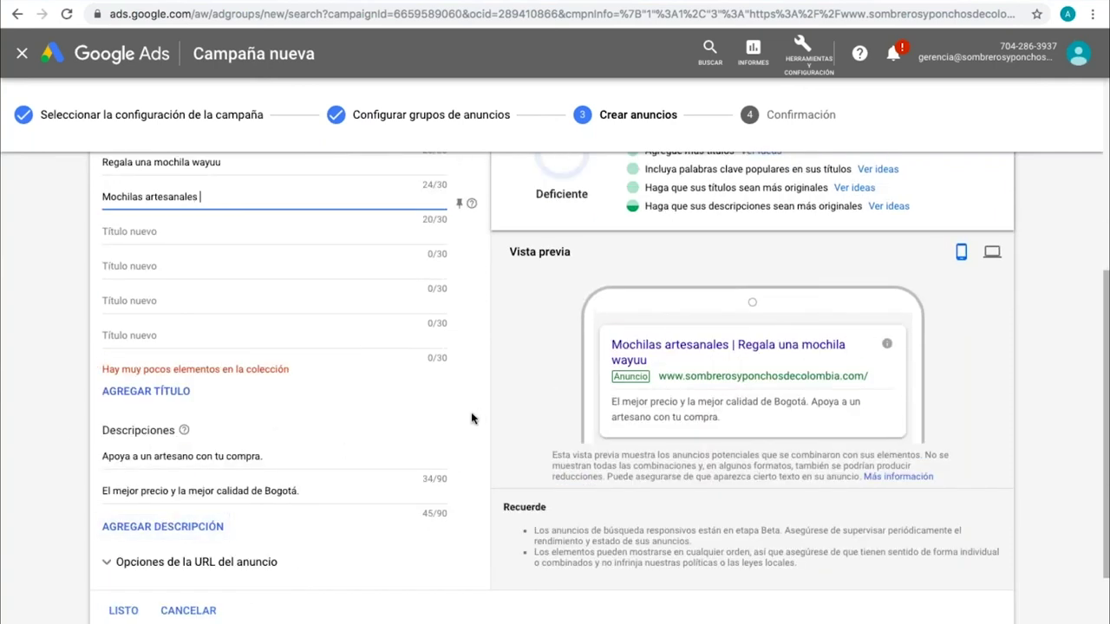
pyautogui.scroll(-1, 242, 422)
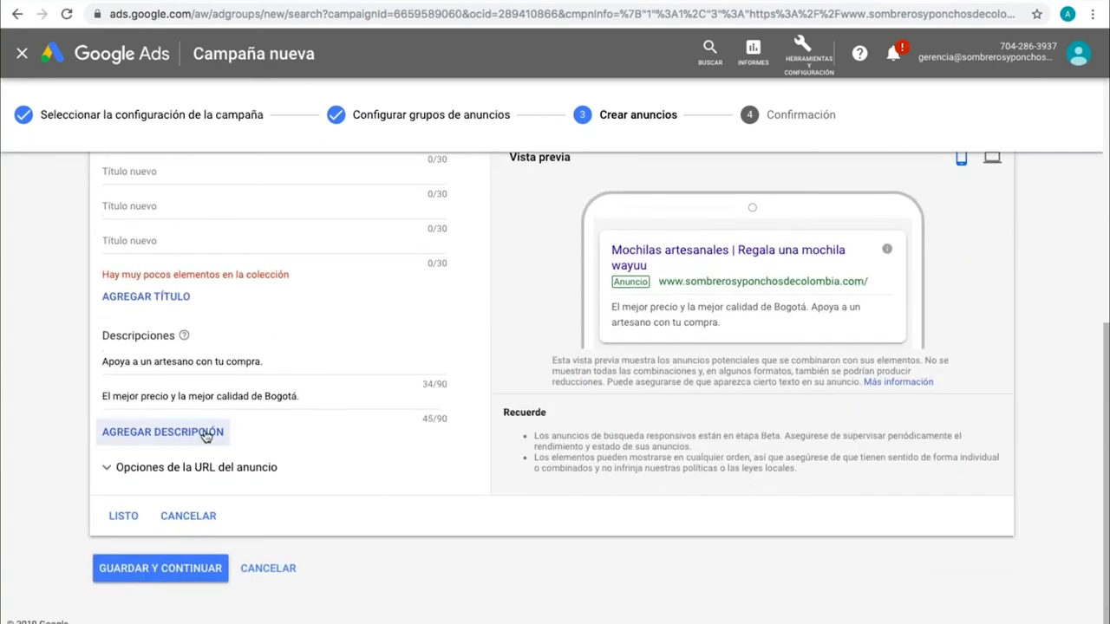
pyautogui.click(207, 434)
pyautogui.write('moCHILAS')
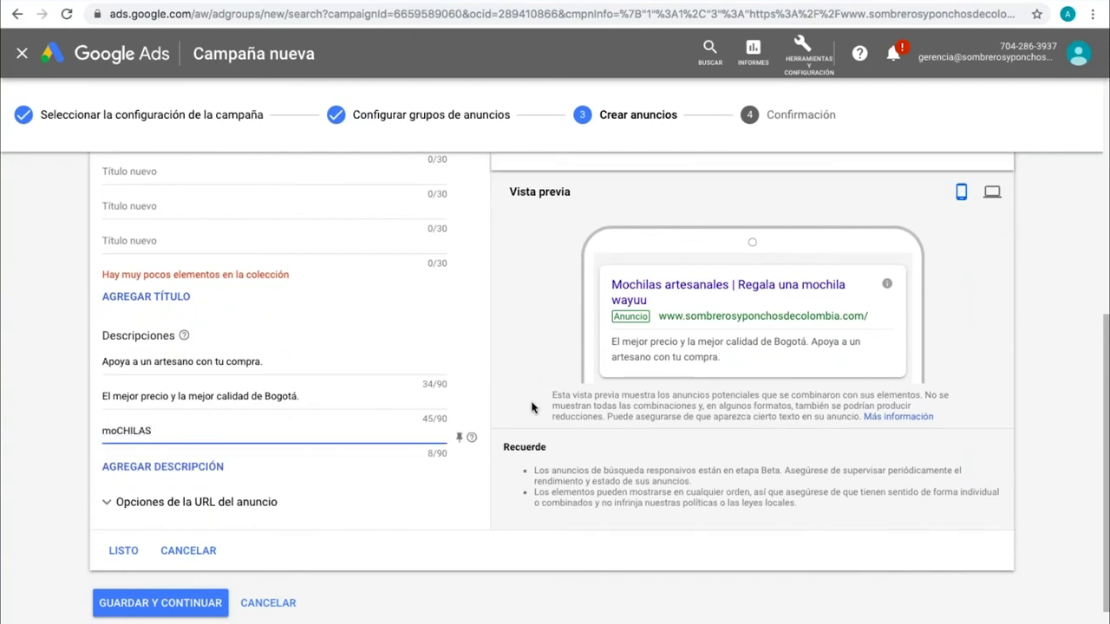
pyautogui.hotkey('ctrl', 'a')
pyautogui.write('MOC')
pyautogui.press('BackSpace')
pyautogui.press('BackSpace')
pyautogui.write('ochilas tipicas colombianas')
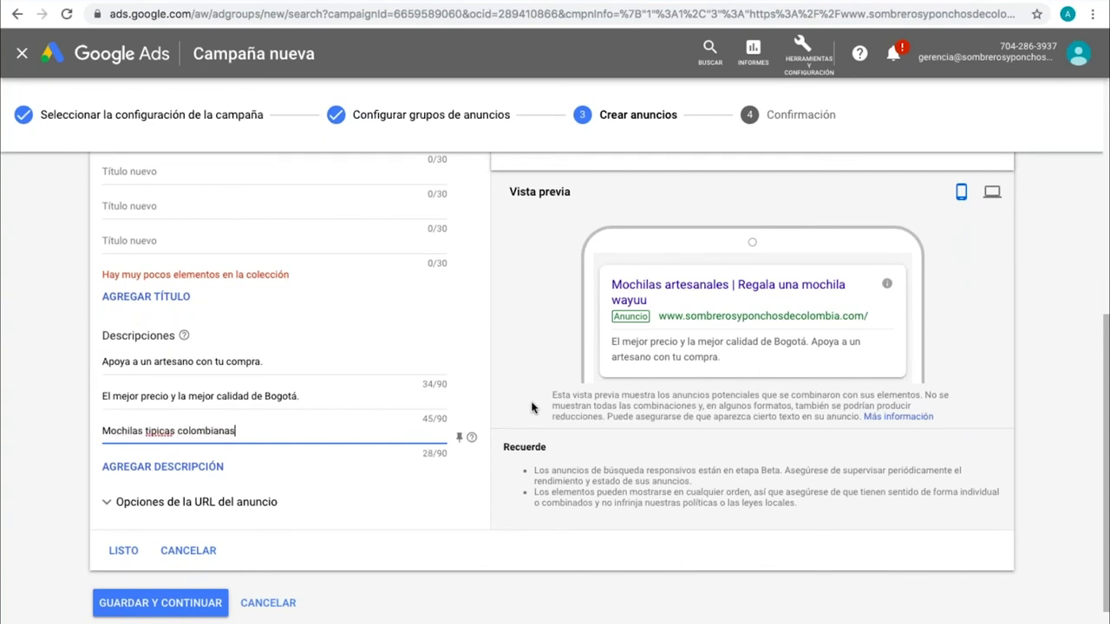
pyautogui.click(180, 606)
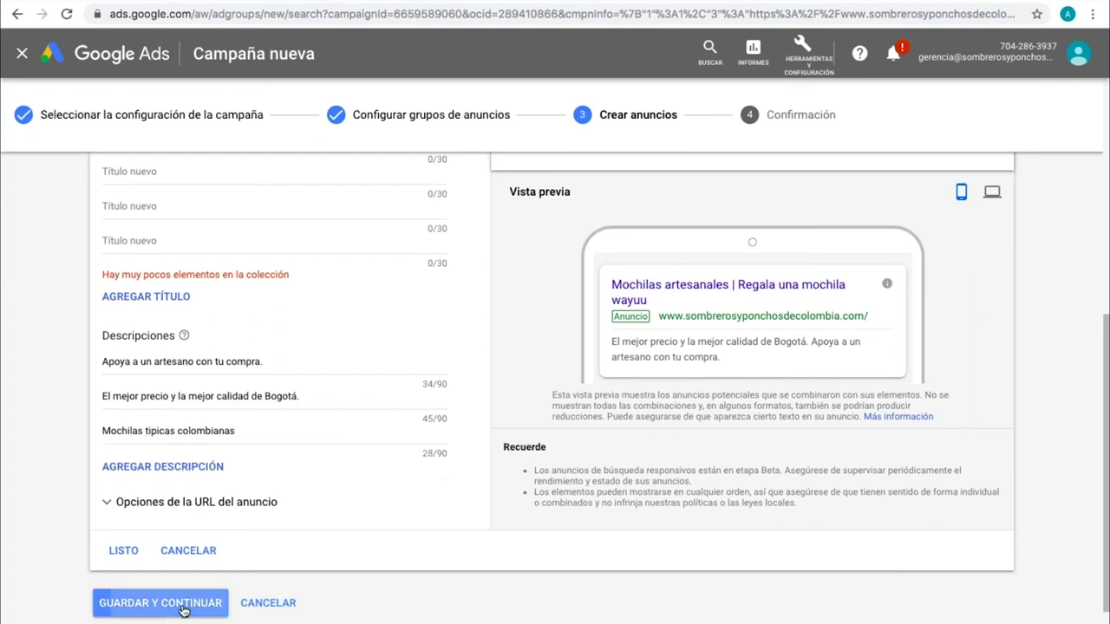